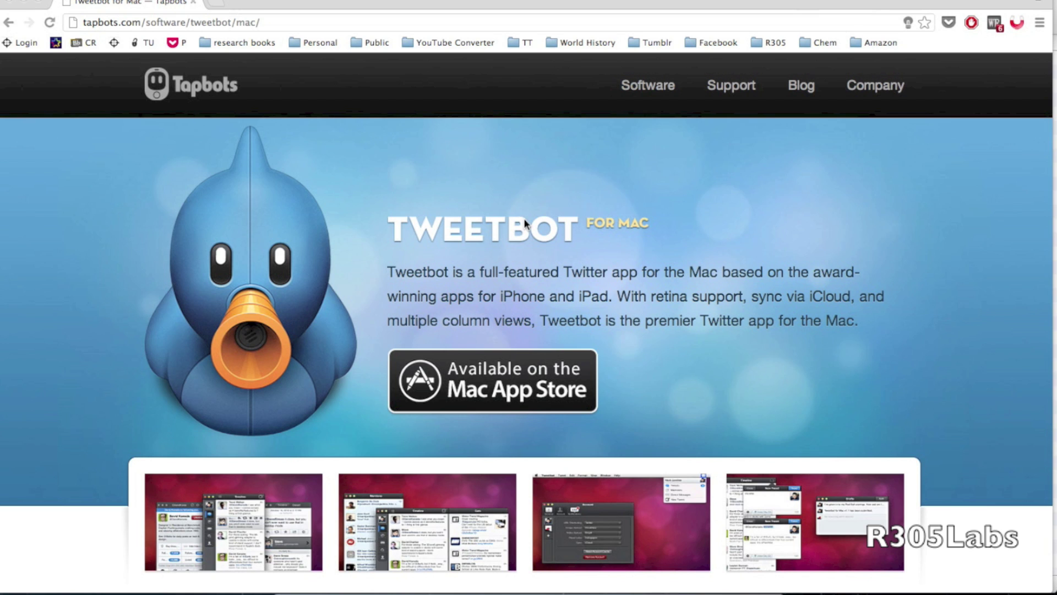
- Scroll the Tweetbot for Mac page to its feature lists, then switch to the App Store listing
{"action": "scroll", "coordinate": [542, 263], "scroll_direction": "down", "scroll_amount": 1}
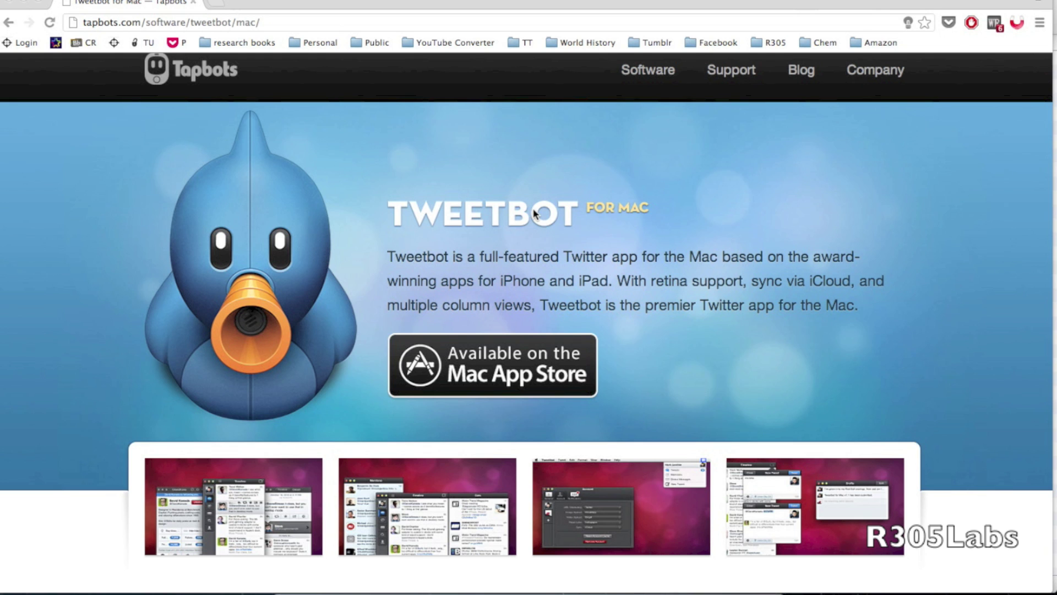
{"action": "scroll", "coordinate": [534, 212], "scroll_direction": "down", "scroll_amount": 7}
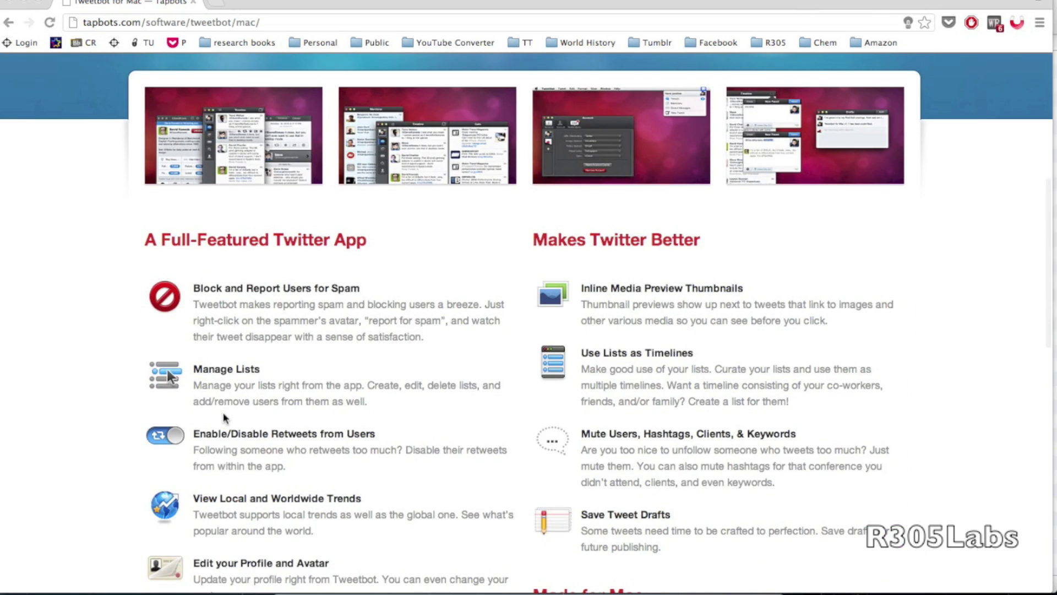
{"action": "scroll", "coordinate": [224, 418], "scroll_direction": "down", "scroll_amount": 3}
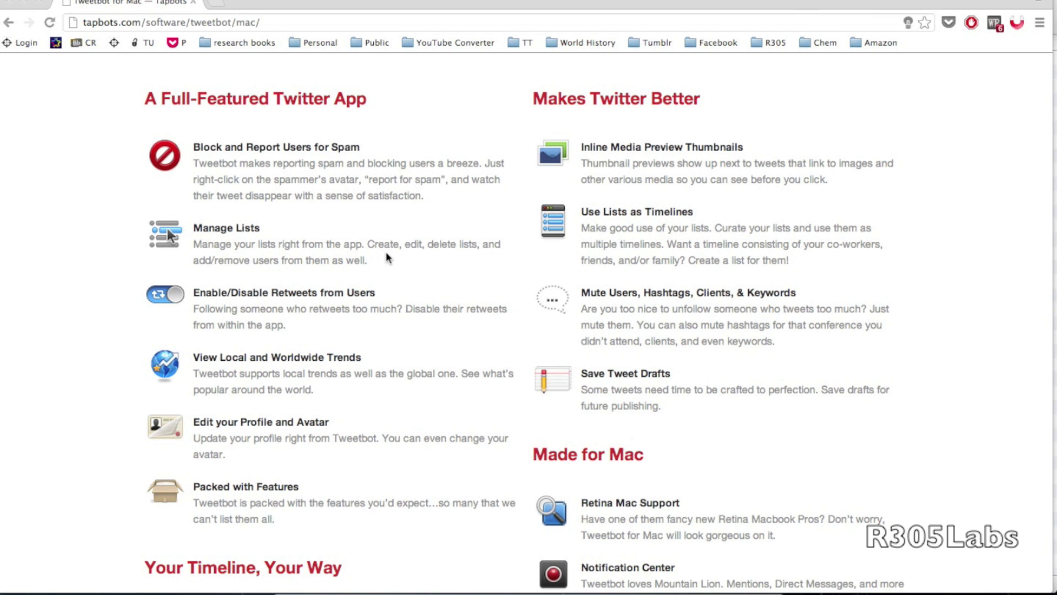
{"action": "mouse_move", "coordinate": [545, 592]}
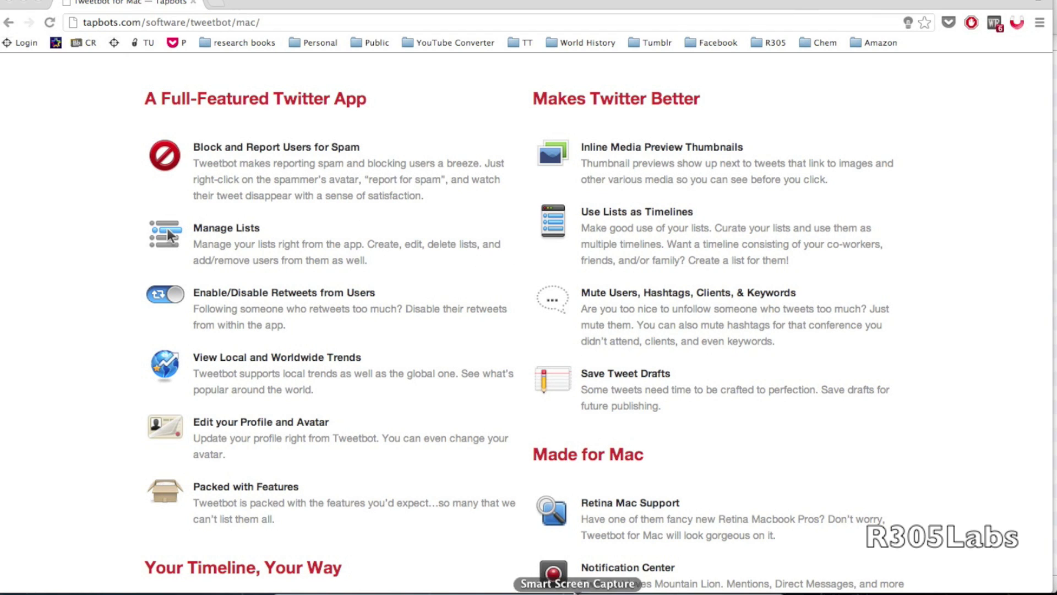
{"action": "left_click", "coordinate": [553, 585]}
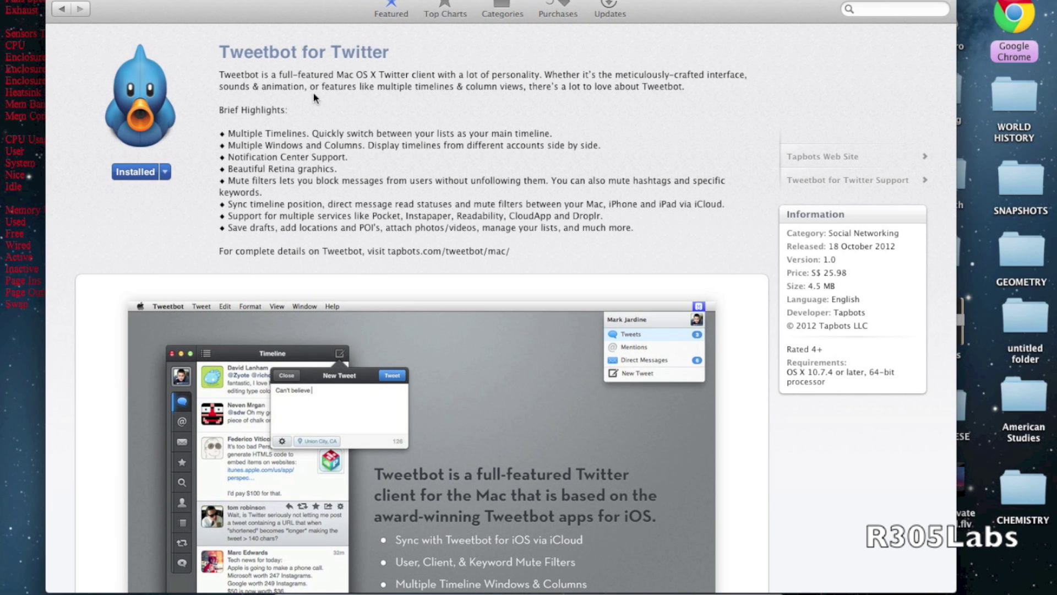
- Scroll the Tweetbot for Twitter listing down to its ratings and reviews and back up
{"action": "scroll", "coordinate": [692, 267], "scroll_direction": "down", "scroll_amount": 5}
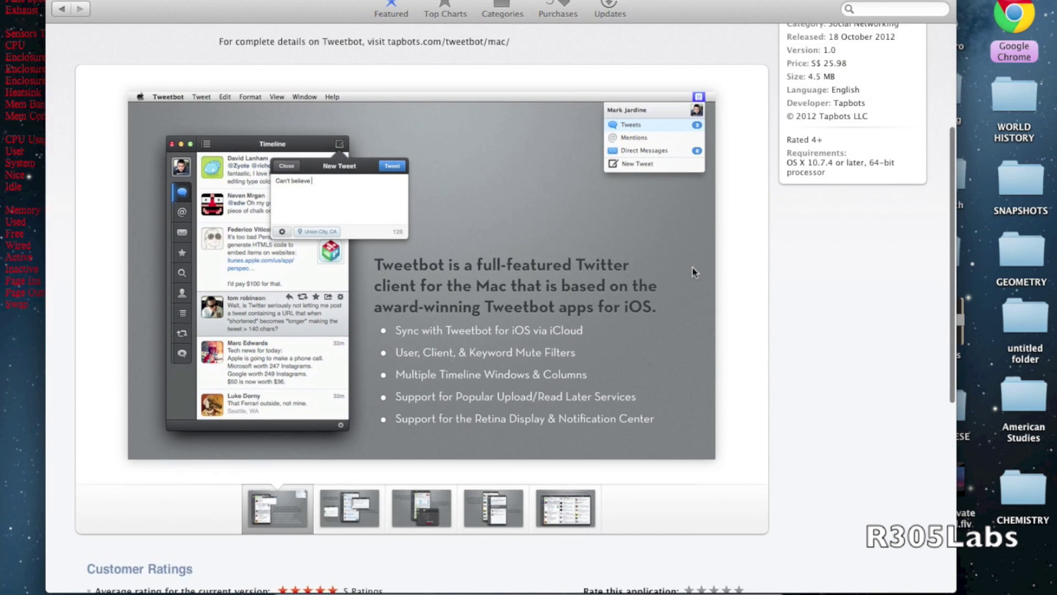
{"action": "scroll", "coordinate": [694, 272], "scroll_direction": "down", "scroll_amount": 8}
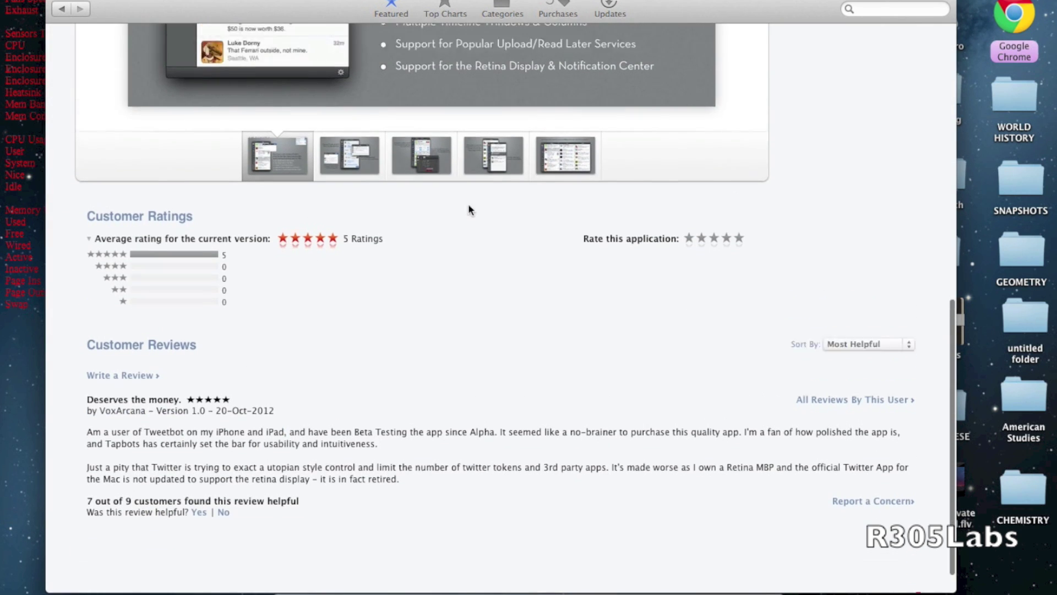
{"action": "scroll", "coordinate": [469, 207], "scroll_direction": "up", "scroll_amount": 15}
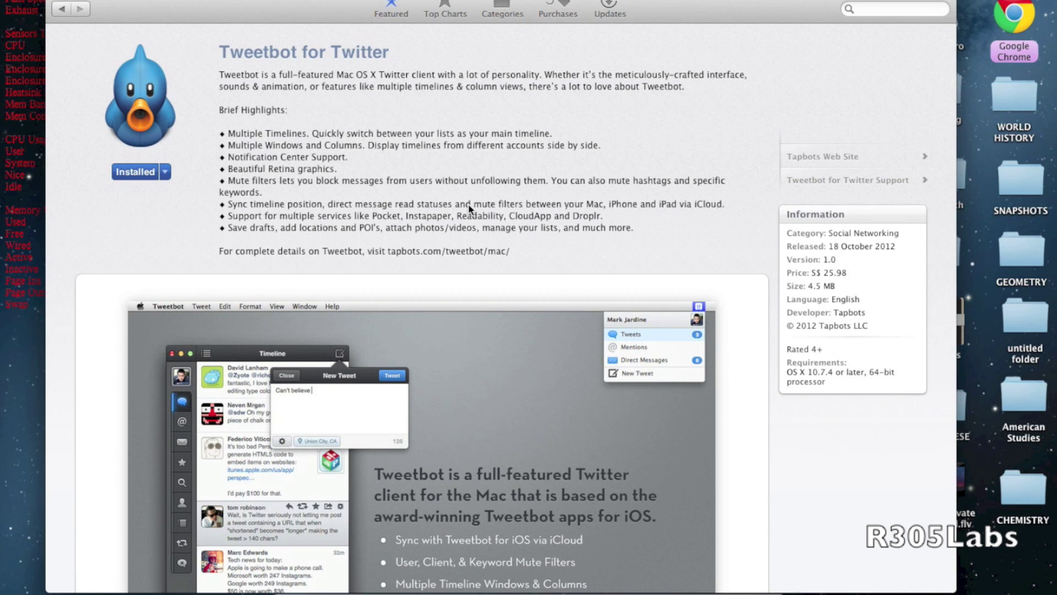
{"action": "mouse_move", "coordinate": [366, 592]}
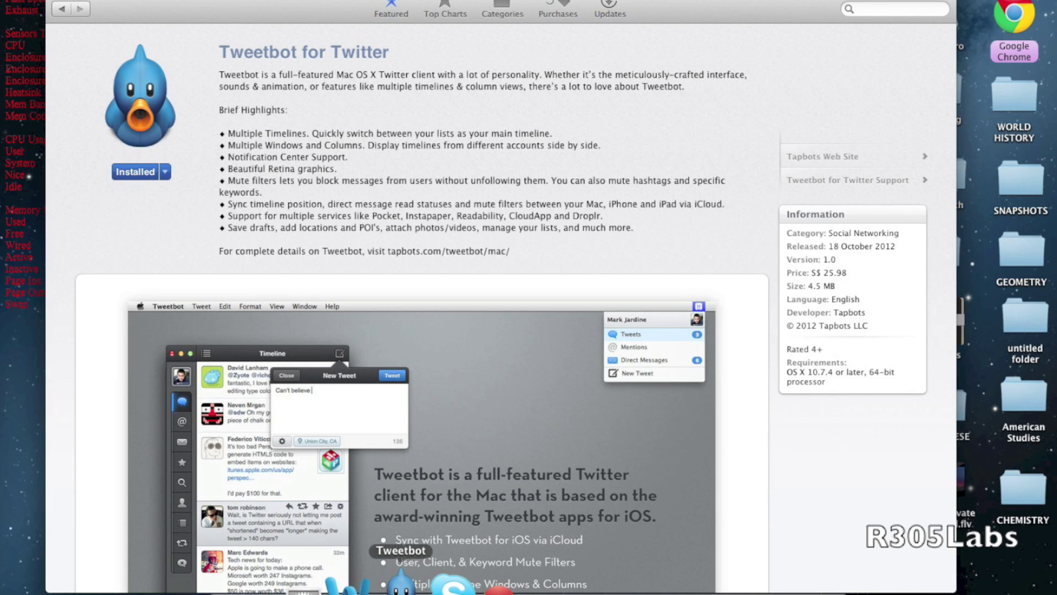
- Launch Tweetbot, hide the App Store, and nudge the Tweetbot window left
{"action": "left_click", "coordinate": [401, 583]}
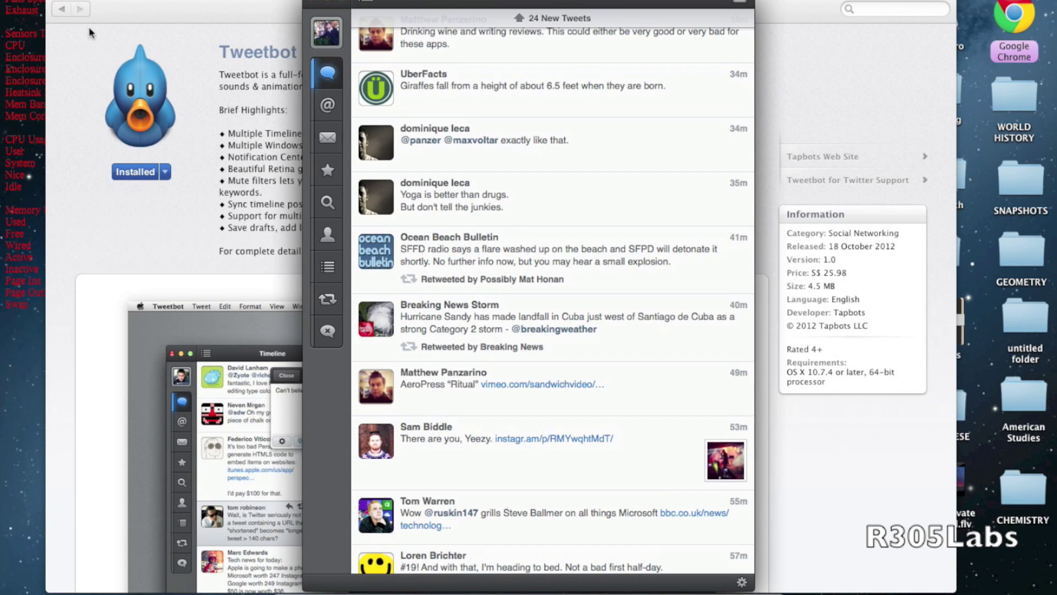
{"action": "key", "text": "super+alt+h"}
{"action": "left_click_drag", "start_coordinate": [481, 3], "coordinate": [462, 3]}
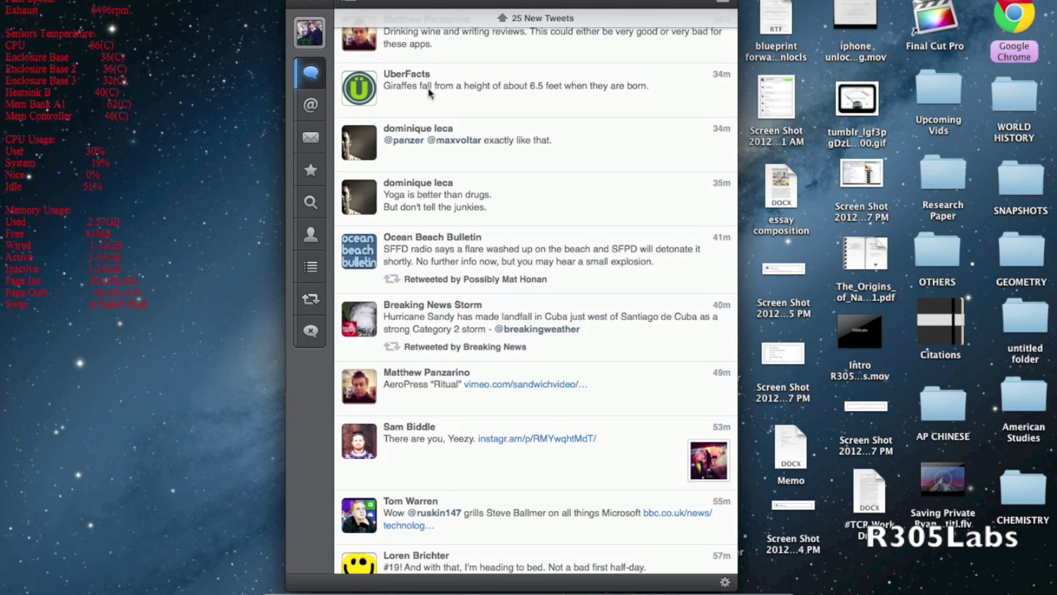
- Tour Mentions, Messages, Favorites, Search, Profile, Lists, Retweets and Mute, then return to the timeline
{"action": "left_click", "coordinate": [312, 110]}
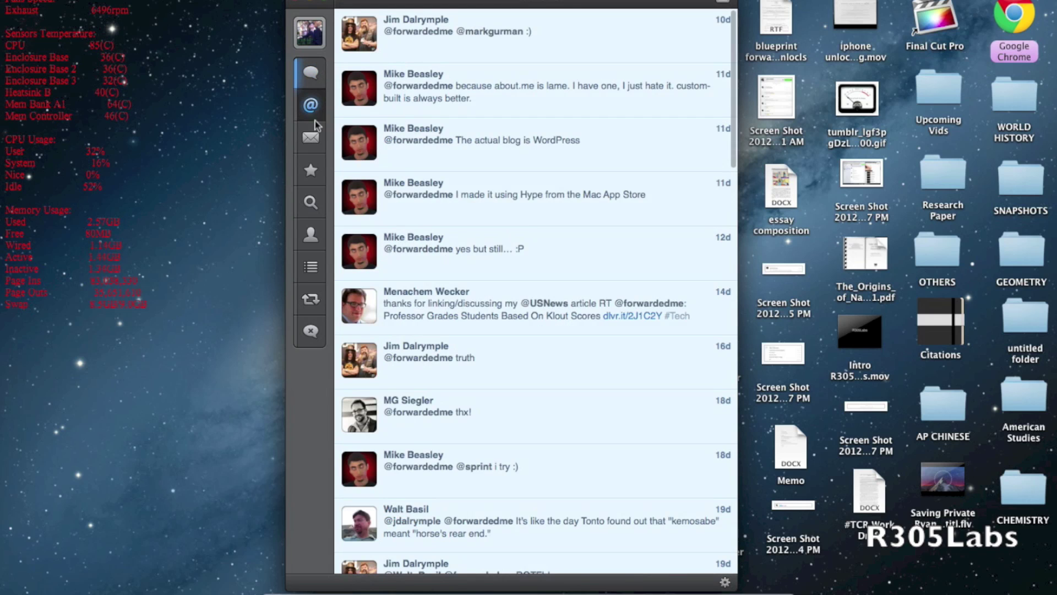
{"action": "left_click", "coordinate": [311, 138]}
{"action": "left_click", "coordinate": [311, 171]}
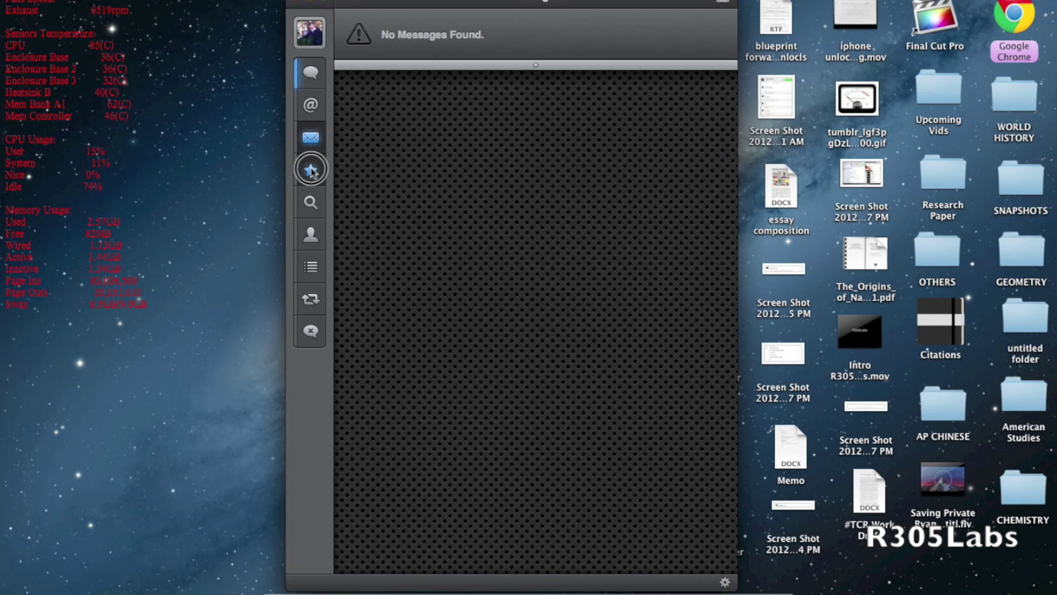
{"action": "left_click", "coordinate": [313, 204]}
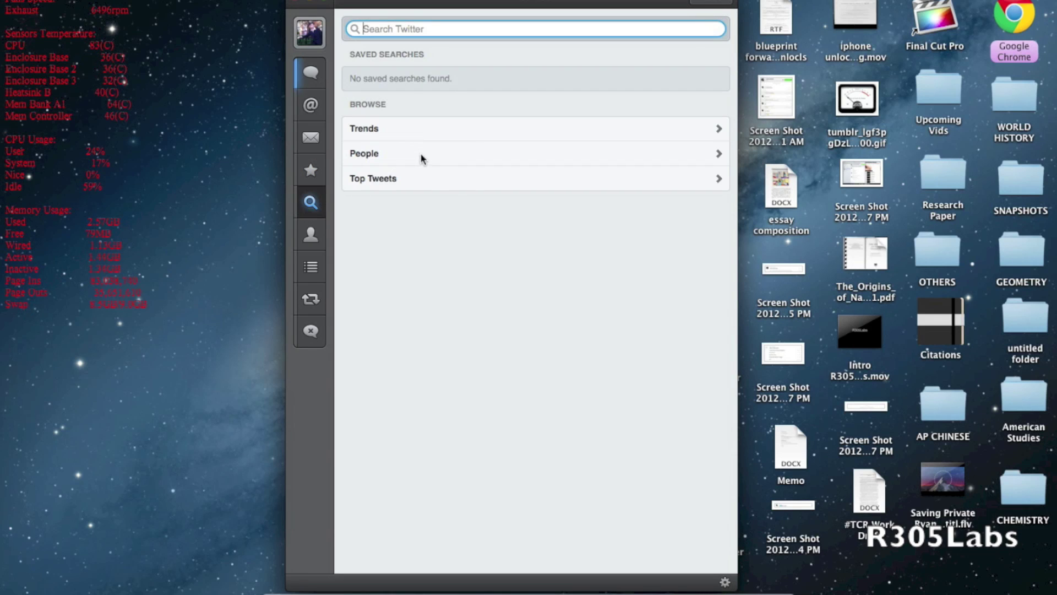
{"action": "left_click", "coordinate": [312, 239]}
{"action": "left_click", "coordinate": [312, 271]}
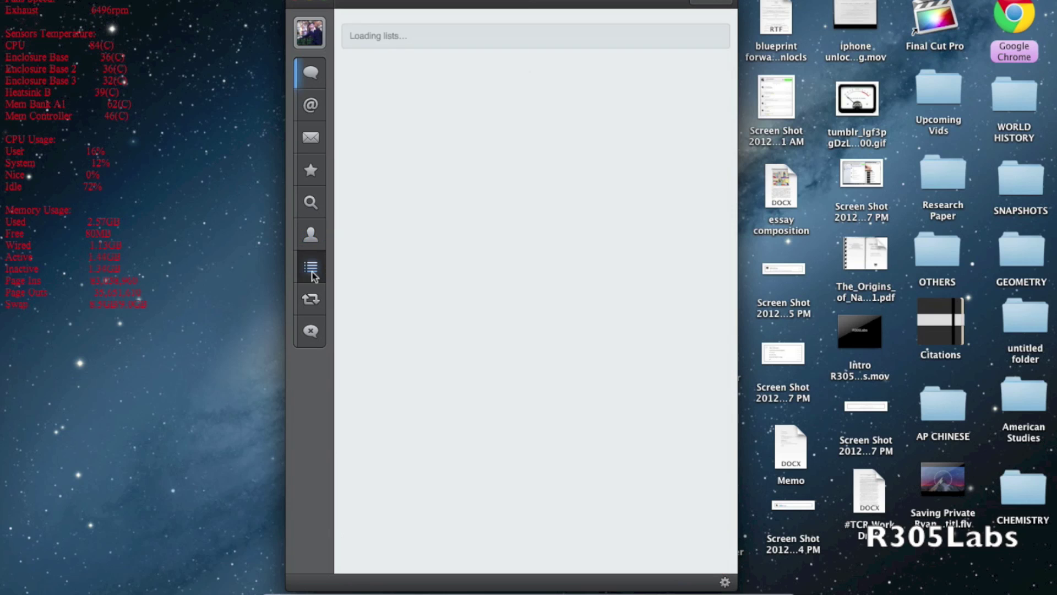
{"action": "left_click", "coordinate": [315, 301]}
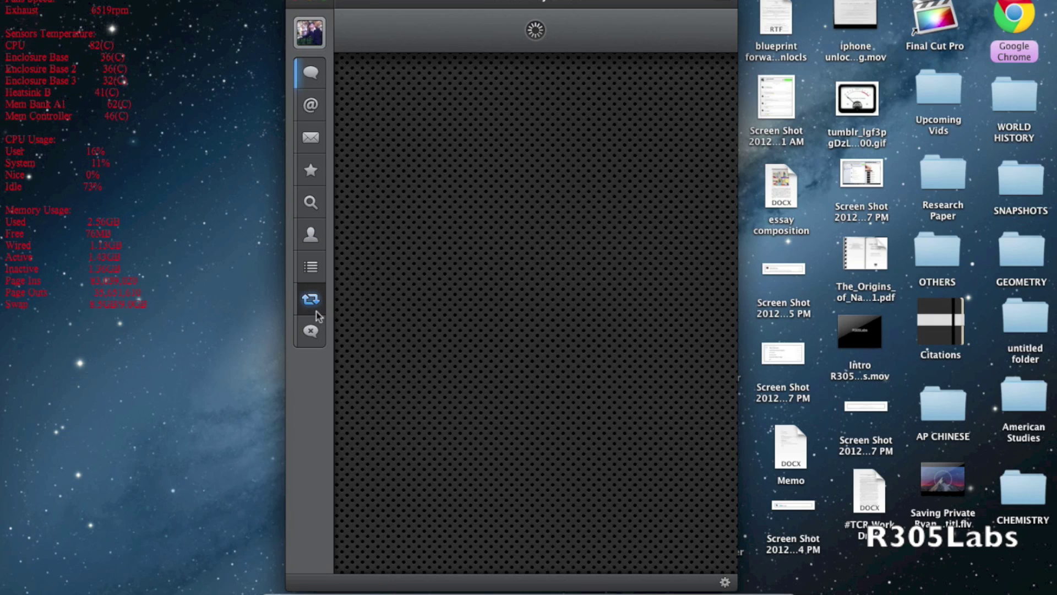
{"action": "left_click", "coordinate": [318, 342]}
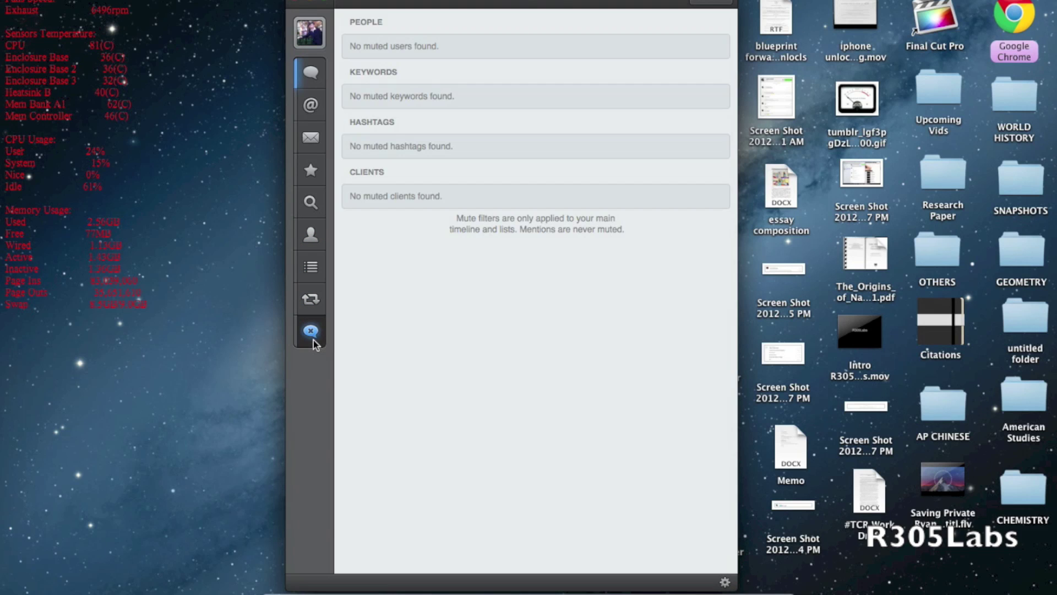
{"action": "left_click", "coordinate": [311, 77]}
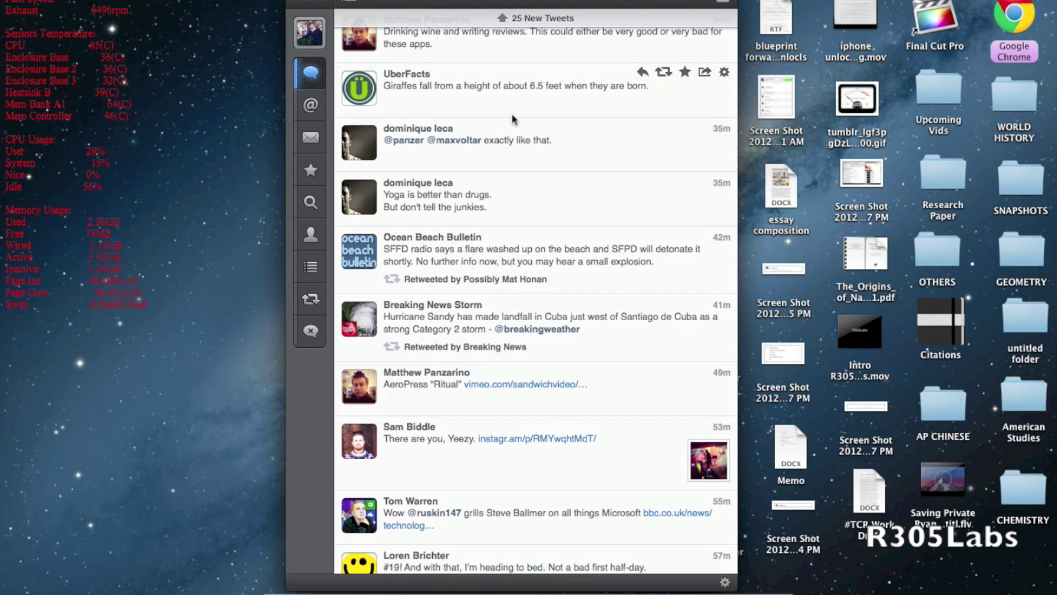
- Scroll up the timeline and open the ParisLemon tweet in detail
{"action": "scroll", "coordinate": [512, 118], "scroll_direction": "up", "scroll_amount": 5}
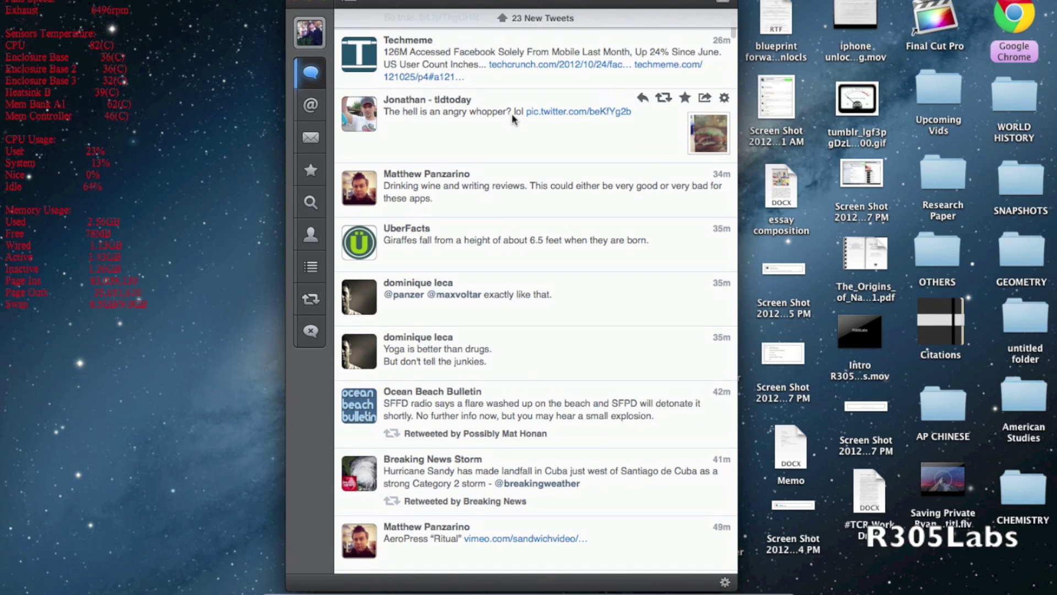
{"action": "scroll", "coordinate": [511, 114], "scroll_direction": "up", "scroll_amount": 5}
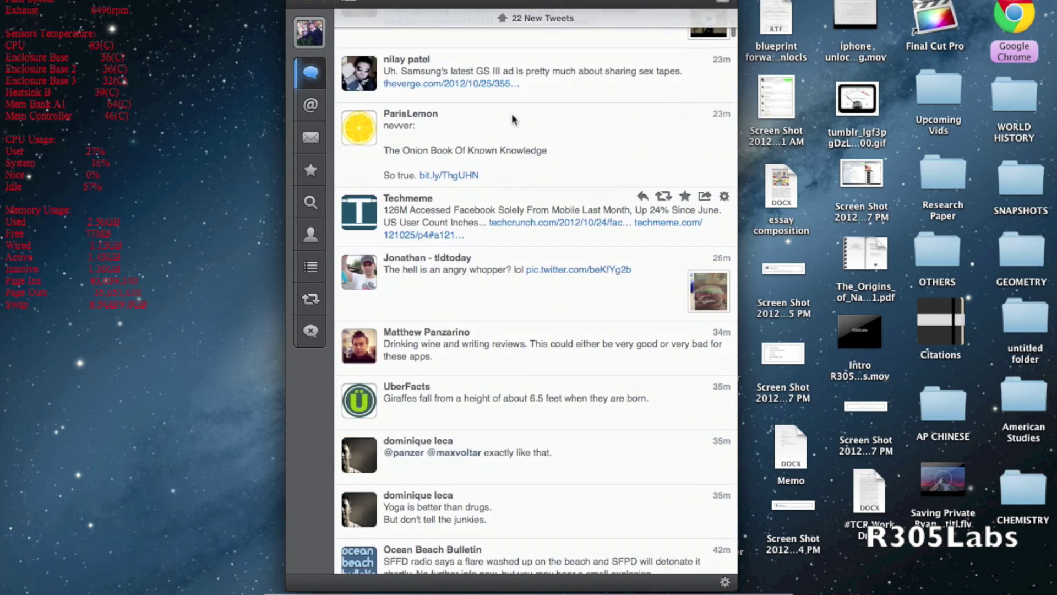
{"action": "scroll", "coordinate": [512, 114], "scroll_direction": "up", "scroll_amount": 1}
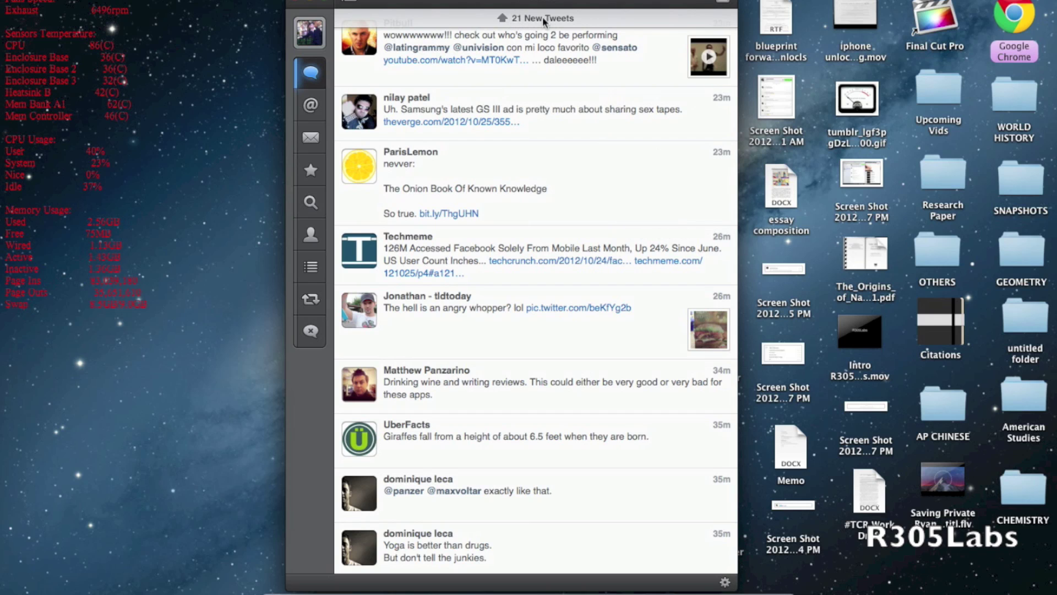
{"action": "scroll", "coordinate": [552, 21], "scroll_direction": "up", "scroll_amount": 1}
{"action": "scroll", "coordinate": [539, 96], "scroll_direction": "up", "scroll_amount": 1}
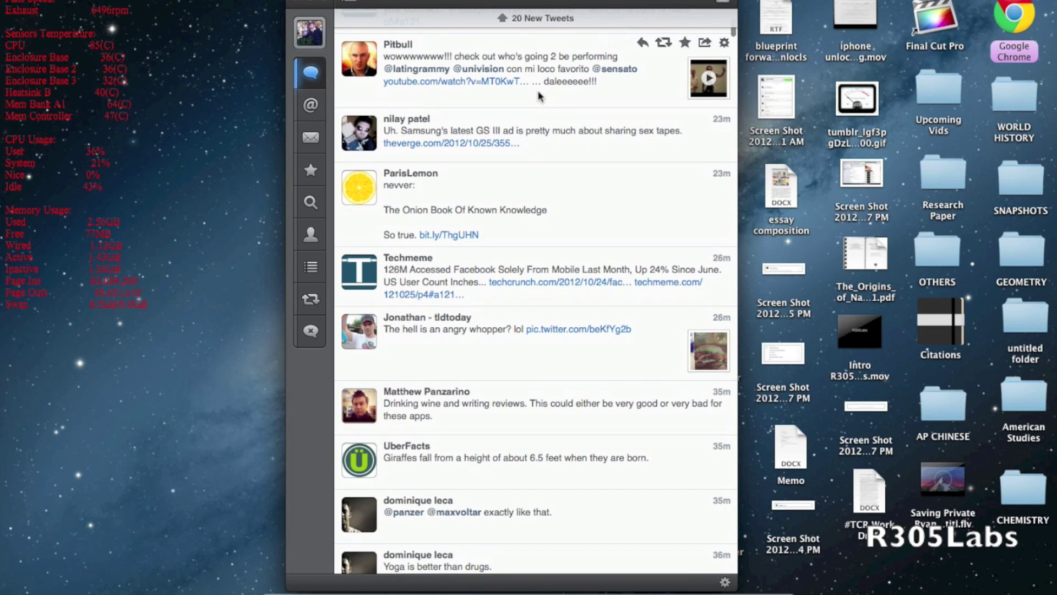
{"action": "left_click", "coordinate": [572, 204]}
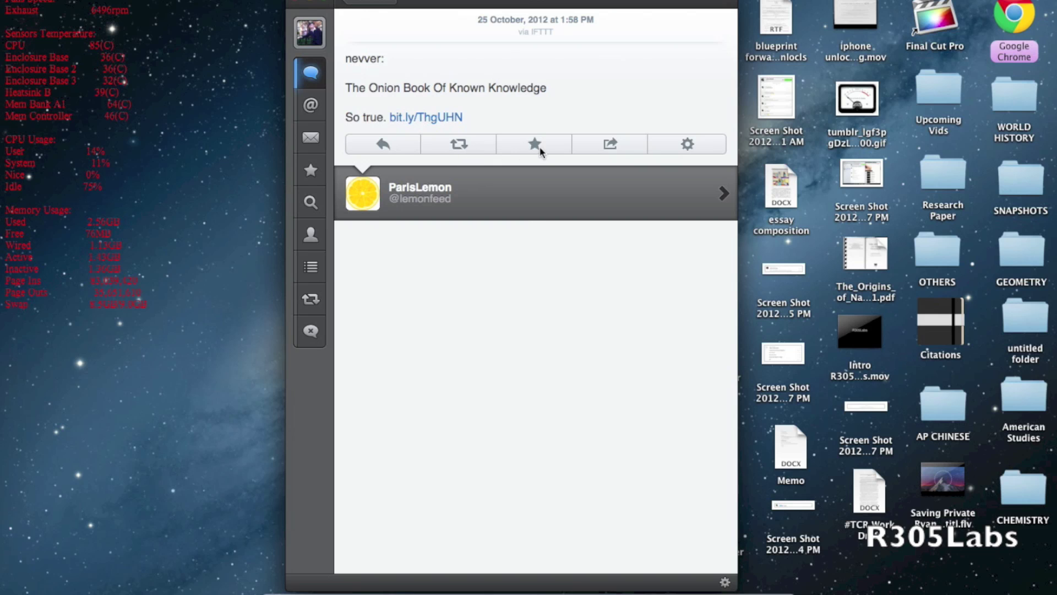
- Always allow access to the Pocket credentials from the tweet's share menu, then browse the share options
{"action": "left_click", "coordinate": [611, 146]}
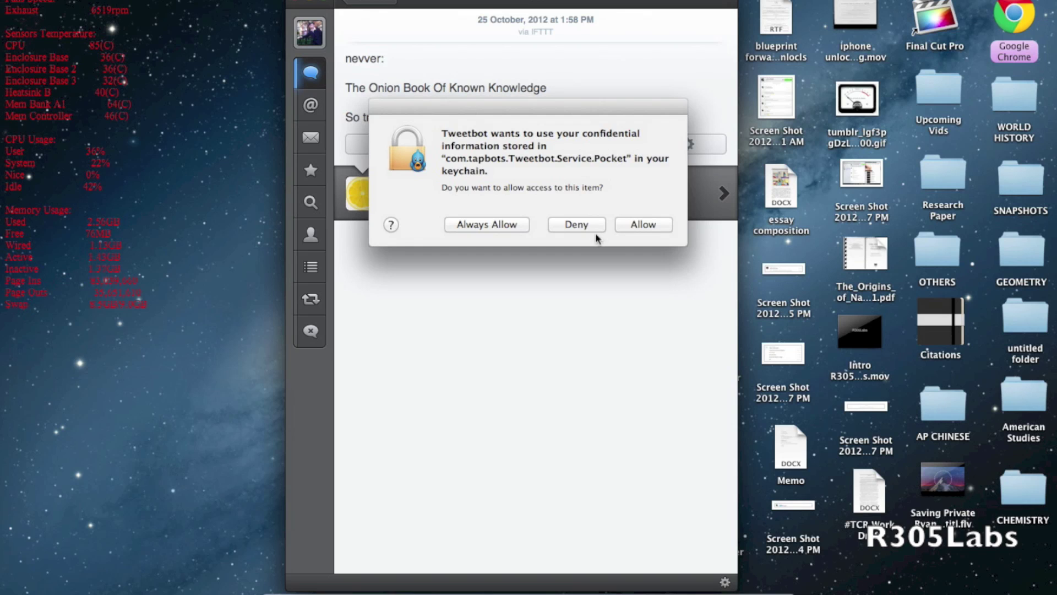
{"action": "left_click", "coordinate": [515, 225]}
{"action": "left_click", "coordinate": [609, 145]}
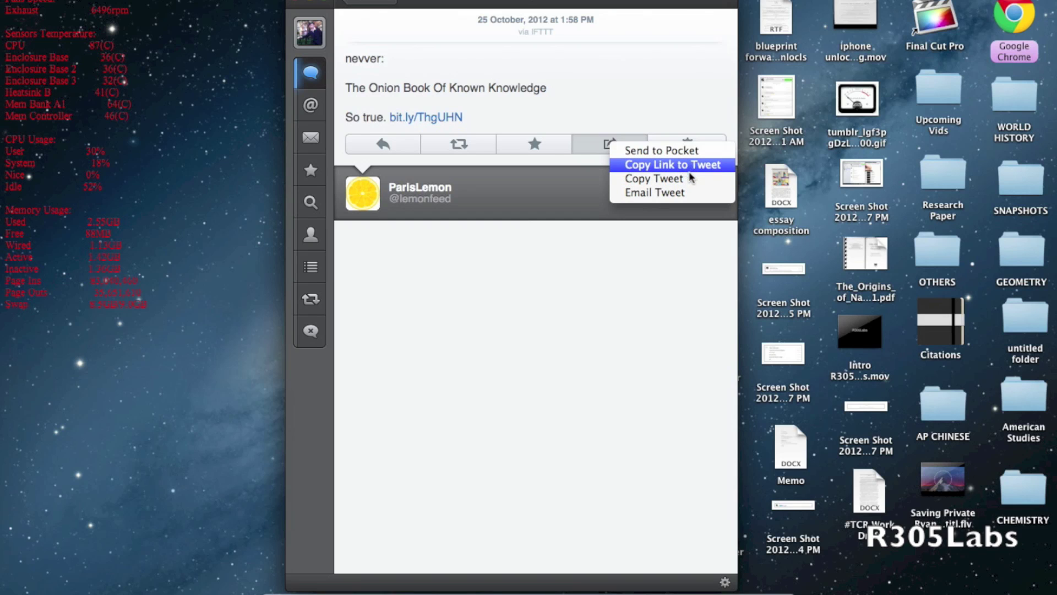
{"action": "left_click", "coordinate": [680, 259]}
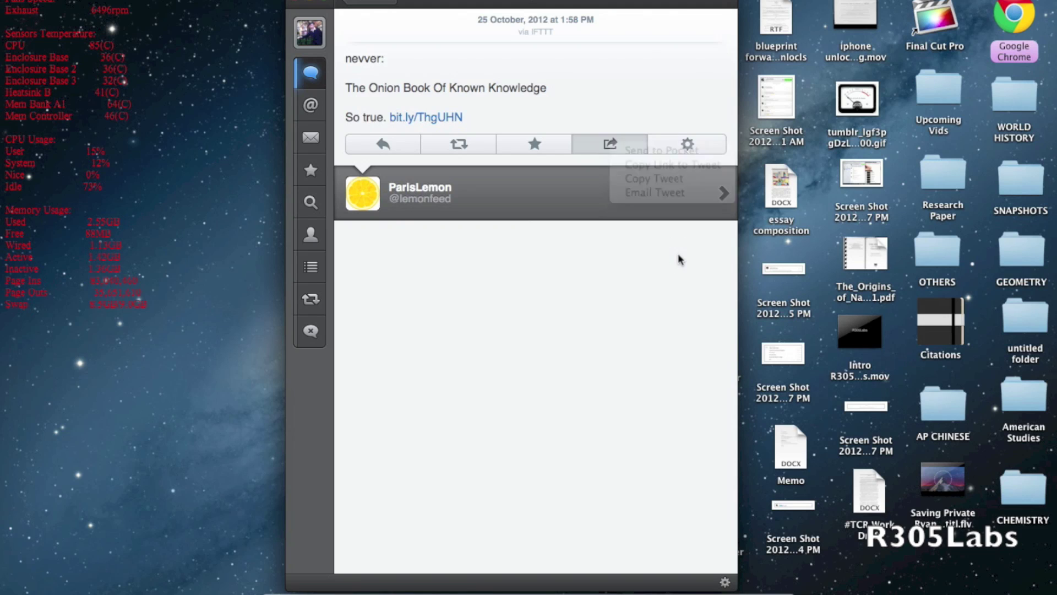
- Look over the tweet's extra options menu, then go back to the timeline
{"action": "left_click", "coordinate": [687, 144]}
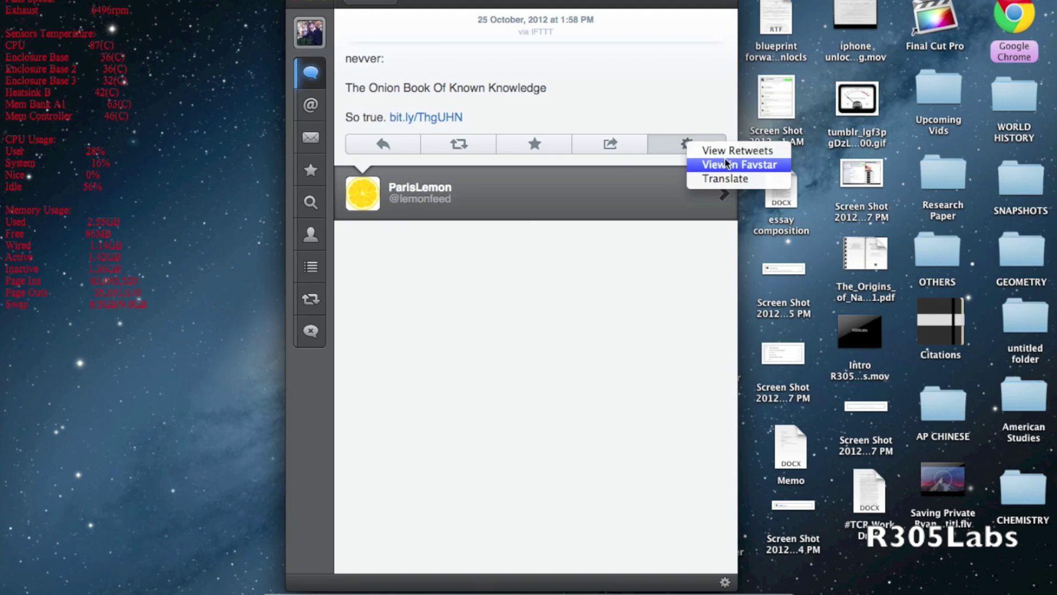
{"action": "left_click", "coordinate": [605, 286]}
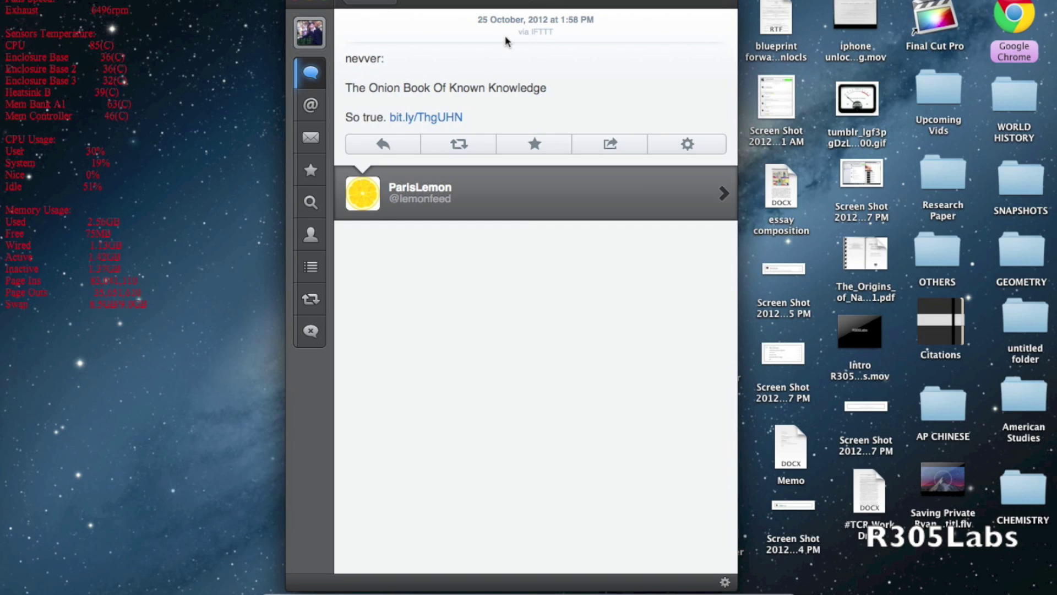
{"action": "left_click", "coordinate": [369, 2]}
- Switch from the timeline to the Mentions view
{"action": "scroll", "coordinate": [490, 75], "scroll_direction": "up", "scroll_amount": 8}
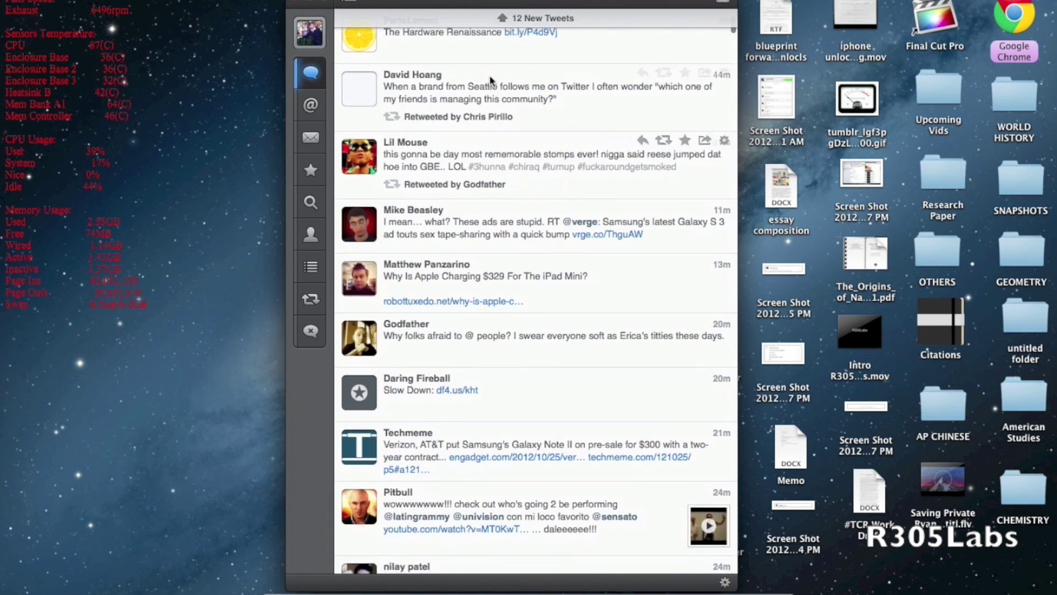
{"action": "scroll", "coordinate": [490, 74], "scroll_direction": "down", "scroll_amount": 5}
{"action": "scroll", "coordinate": [491, 75], "scroll_direction": "up", "scroll_amount": 1}
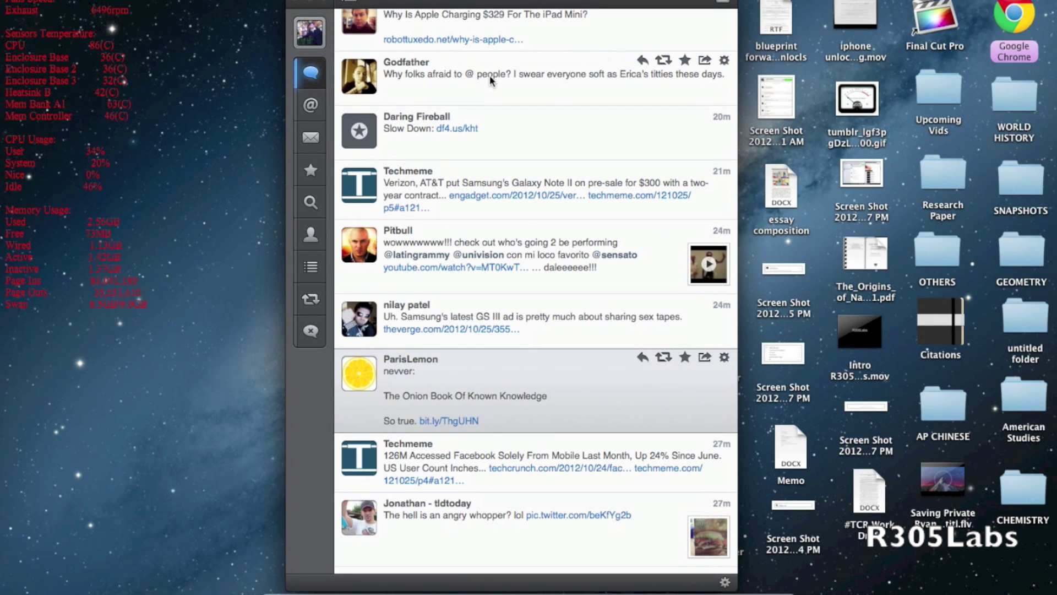
{"action": "left_click", "coordinate": [311, 110]}
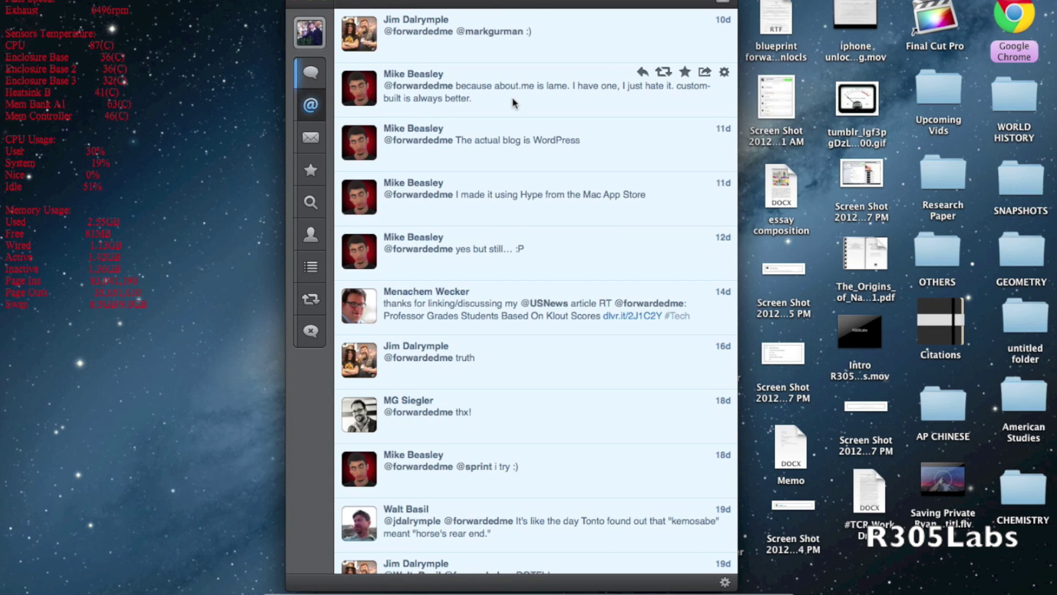
- Read the top mention's conversation, return to mentions, then switch to direct messages
{"action": "scroll", "coordinate": [564, 144], "scroll_direction": "down", "scroll_amount": 3}
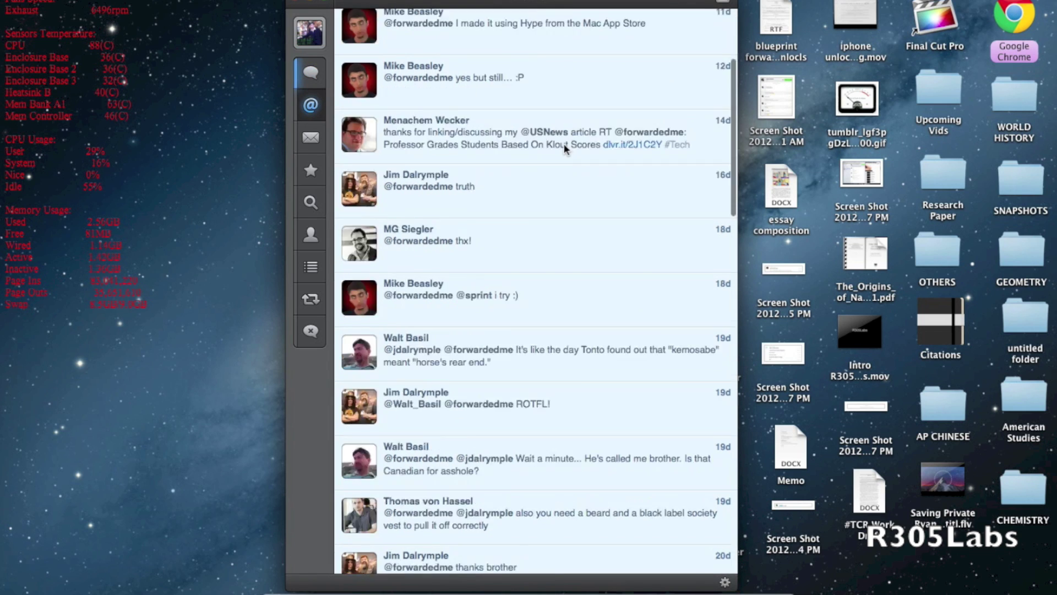
{"action": "scroll", "coordinate": [564, 143], "scroll_direction": "up", "scroll_amount": 3}
{"action": "left_click", "coordinate": [556, 48]}
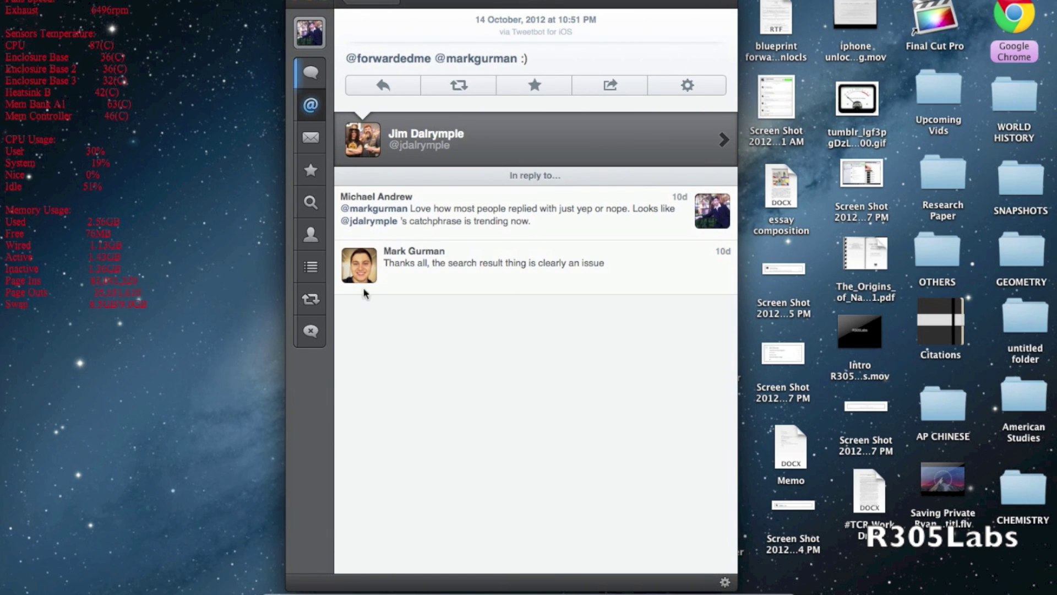
{"action": "left_click", "coordinate": [386, 3]}
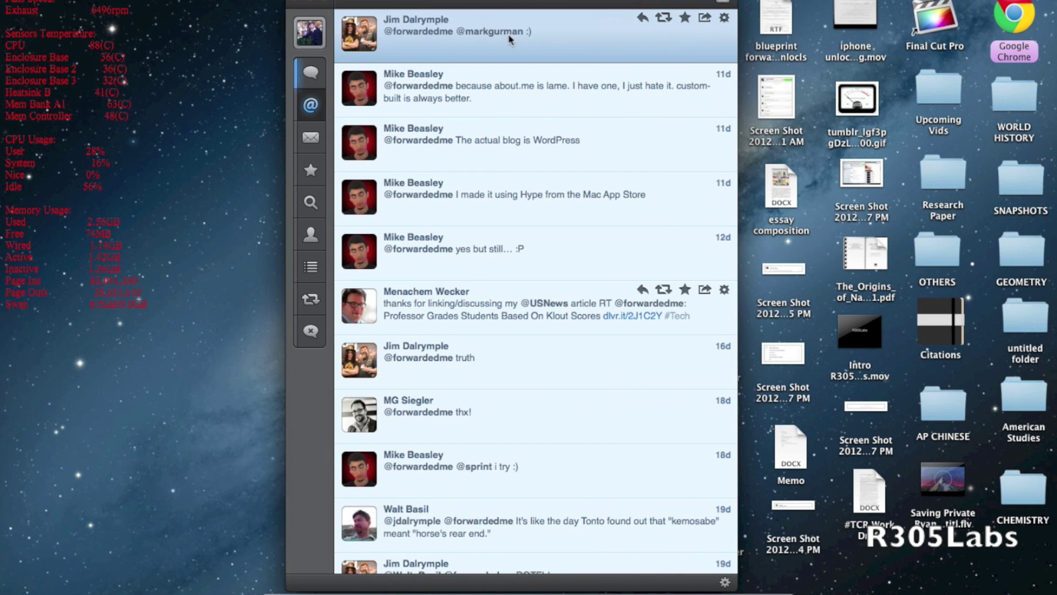
{"action": "left_click", "coordinate": [528, 97]}
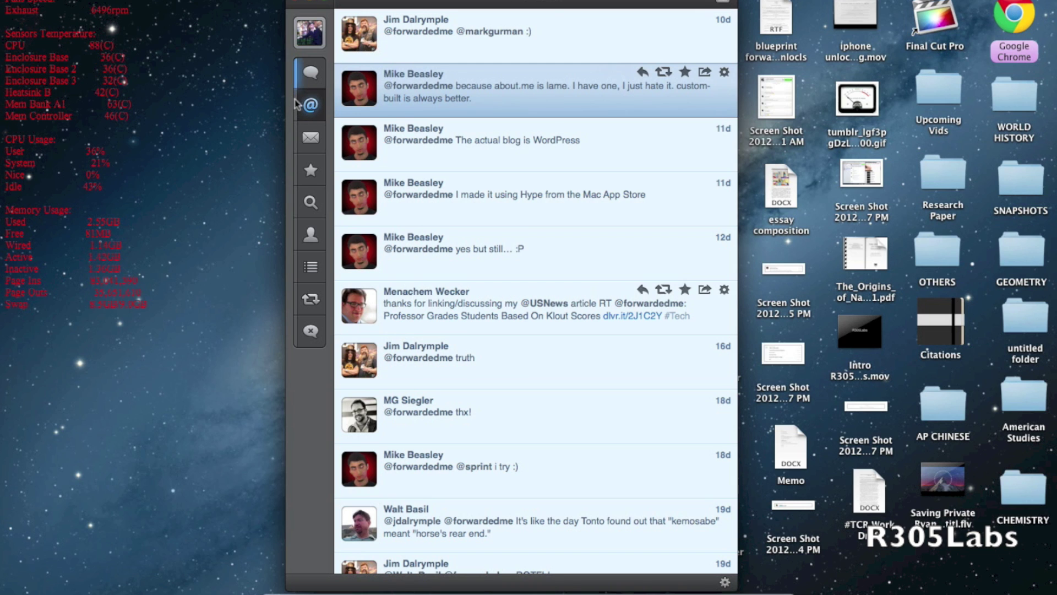
{"action": "key", "text": "super+3"}
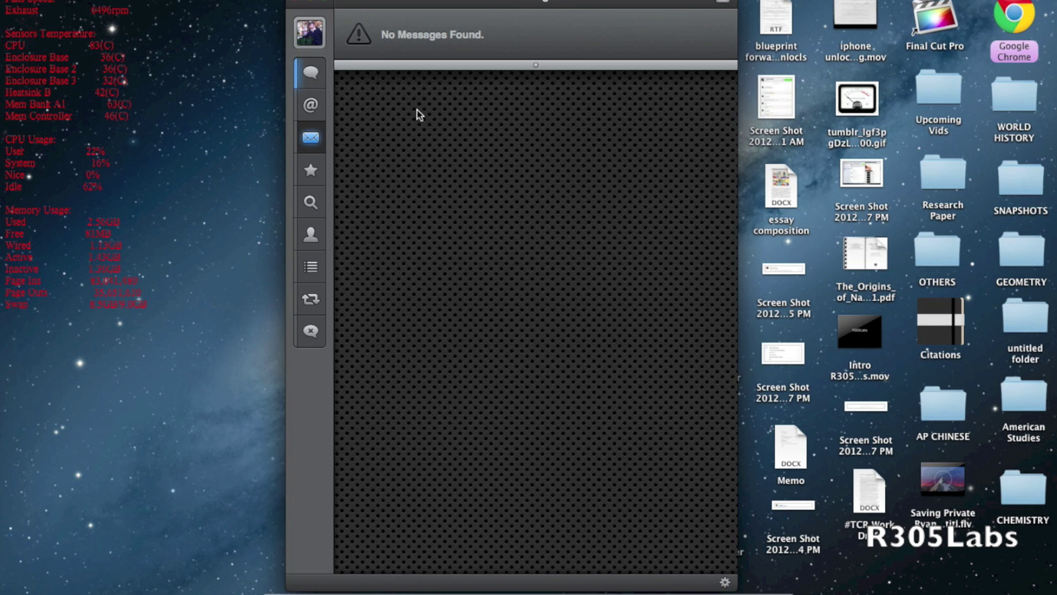
- Unfavorite the top favorite about iPad mini keynote tweets in the Favorites view
{"action": "left_click", "coordinate": [310, 173]}
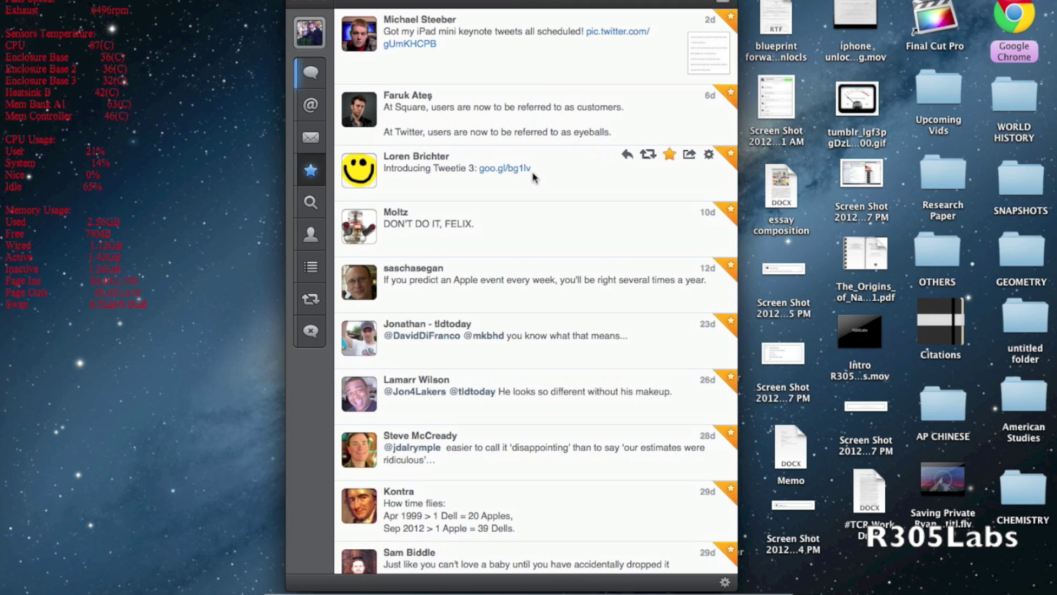
{"action": "scroll", "coordinate": [532, 174], "scroll_direction": "down", "scroll_amount": 10}
{"action": "scroll", "coordinate": [533, 174], "scroll_direction": "up", "scroll_amount": 12}
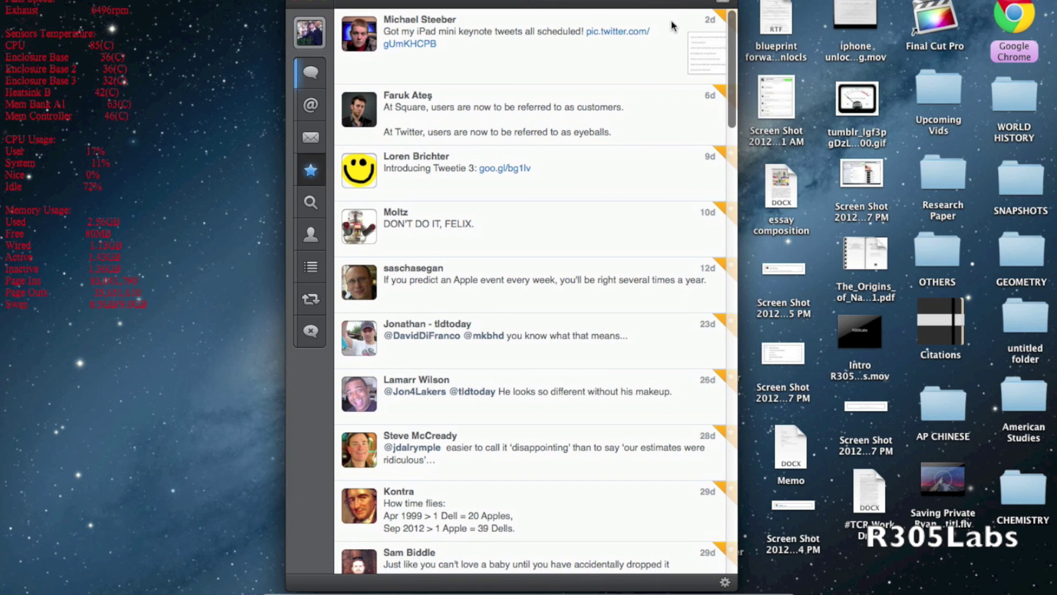
{"action": "mouse_move", "coordinate": [672, 23]}
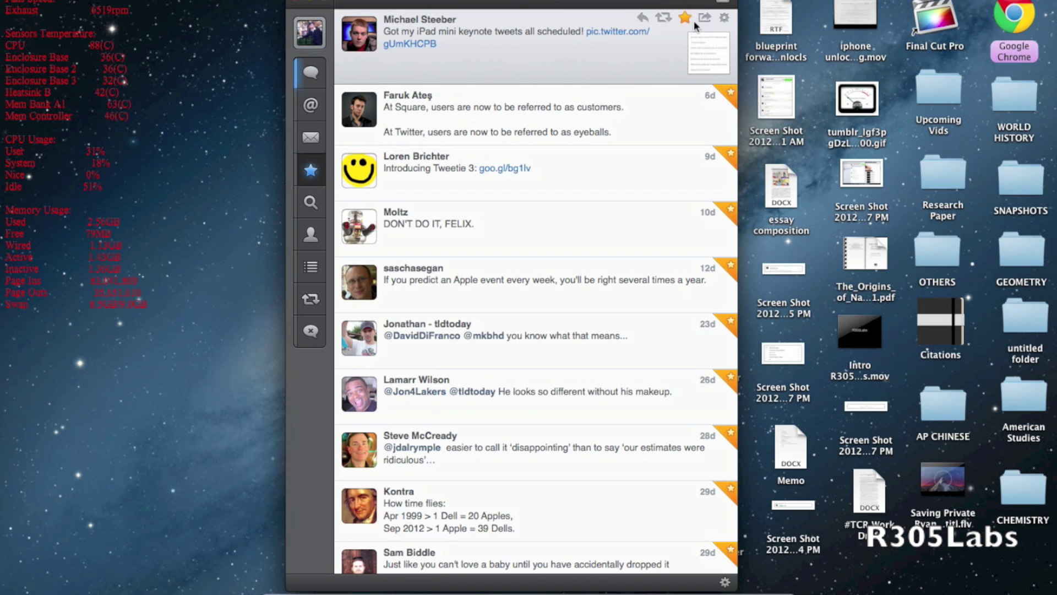
{"action": "left_click", "coordinate": [687, 19]}
- Scroll the favorites list, then switch to the Twitter search view
{"action": "mouse_move", "coordinate": [616, 141]}
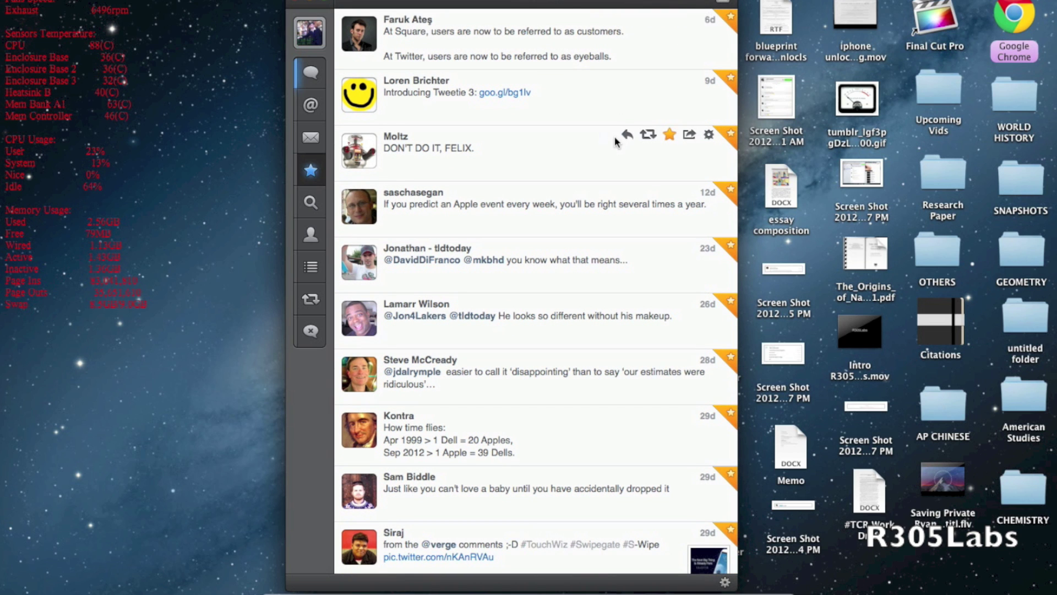
{"action": "scroll", "coordinate": [605, 286], "scroll_direction": "down", "scroll_amount": 15}
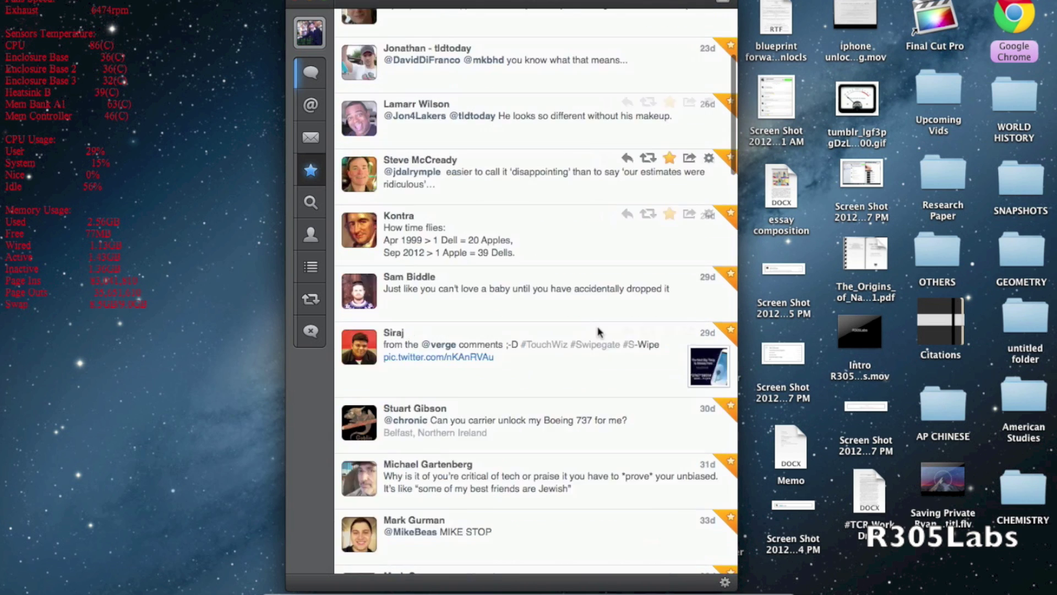
{"action": "scroll", "coordinate": [599, 332], "scroll_direction": "up", "scroll_amount": 15}
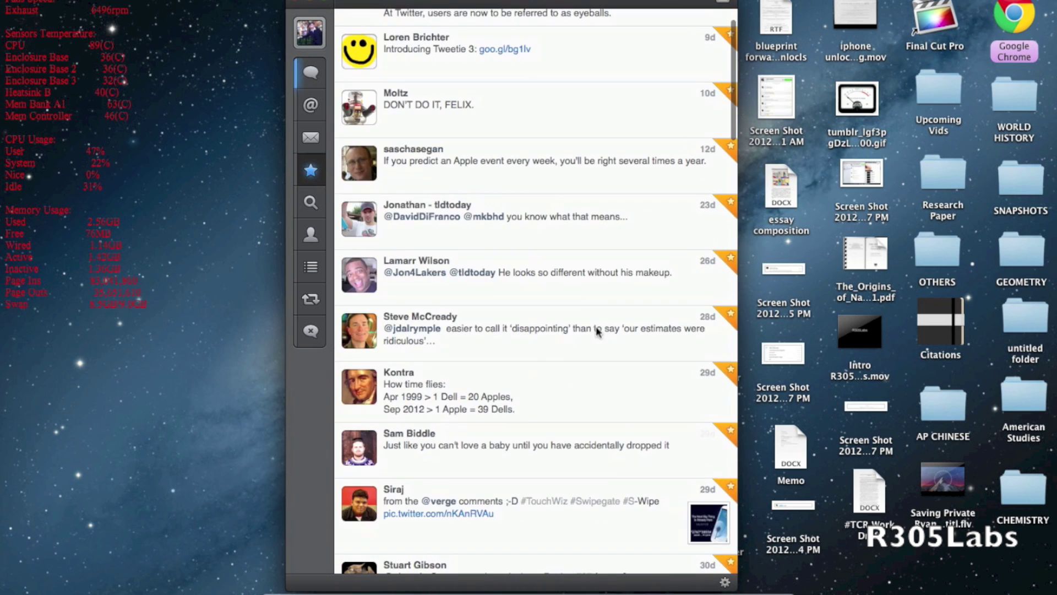
{"action": "left_click", "coordinate": [310, 203]}
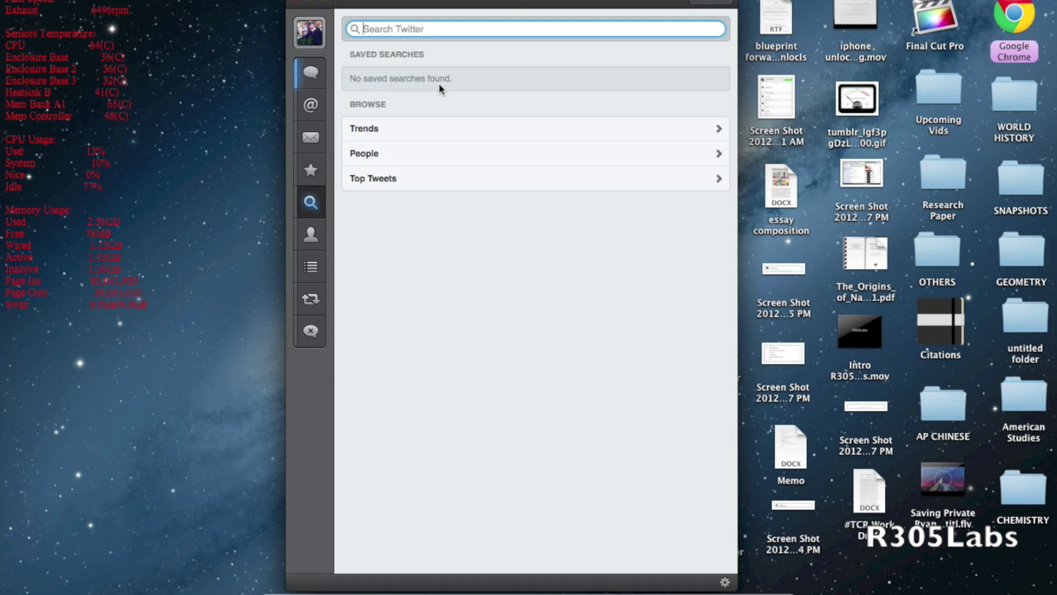
{"action": "left_click", "coordinate": [406, 125]}
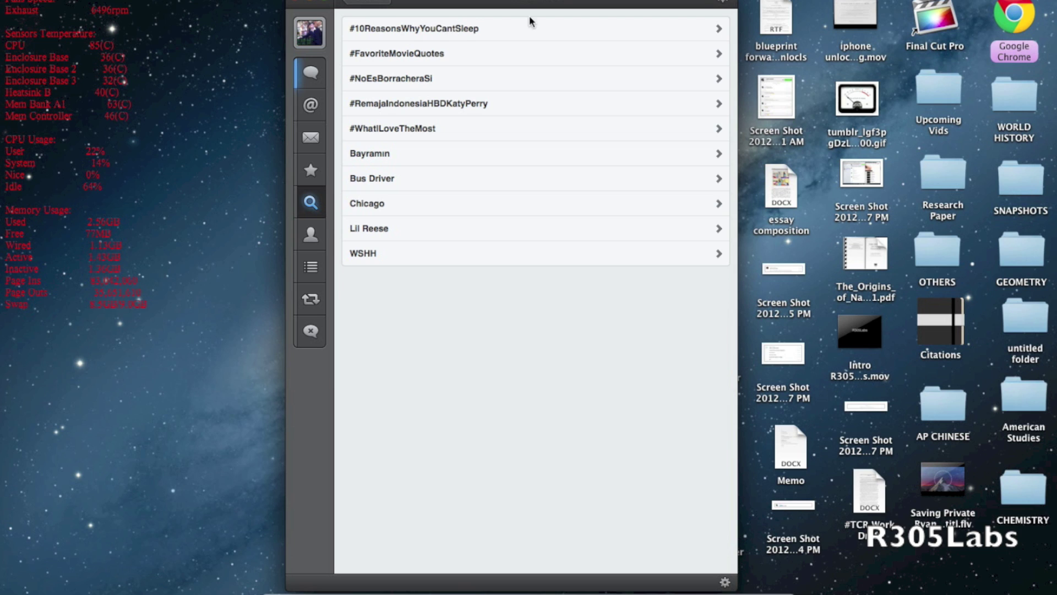
{"action": "left_click", "coordinate": [722, 3]}
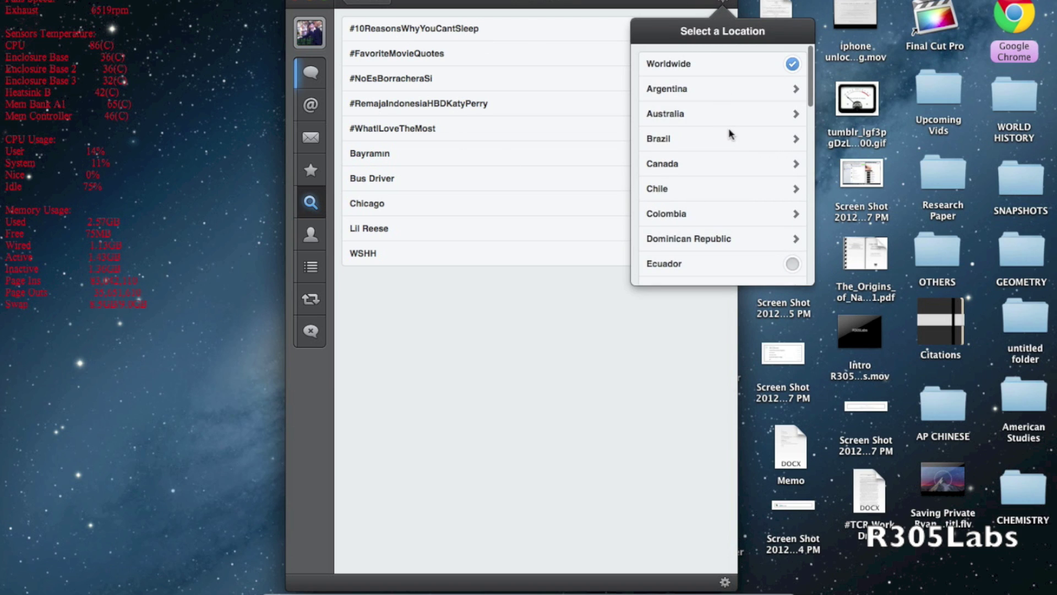
{"action": "scroll", "coordinate": [730, 134], "scroll_direction": "down", "scroll_amount": 3}
{"action": "scroll", "coordinate": [730, 133], "scroll_direction": "down", "scroll_amount": 5}
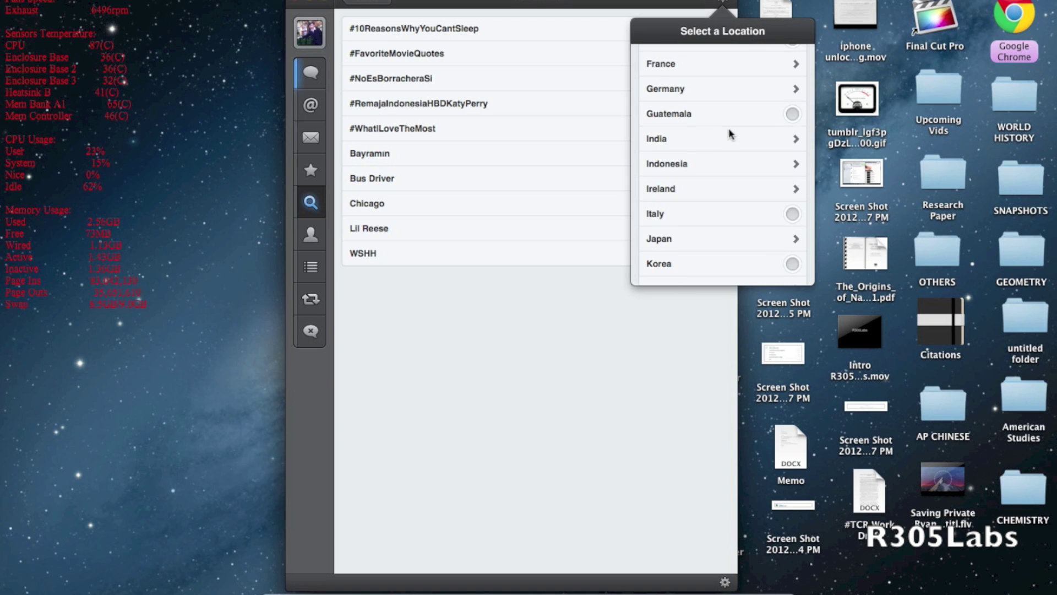
{"action": "scroll", "coordinate": [729, 132], "scroll_direction": "down", "scroll_amount": 2}
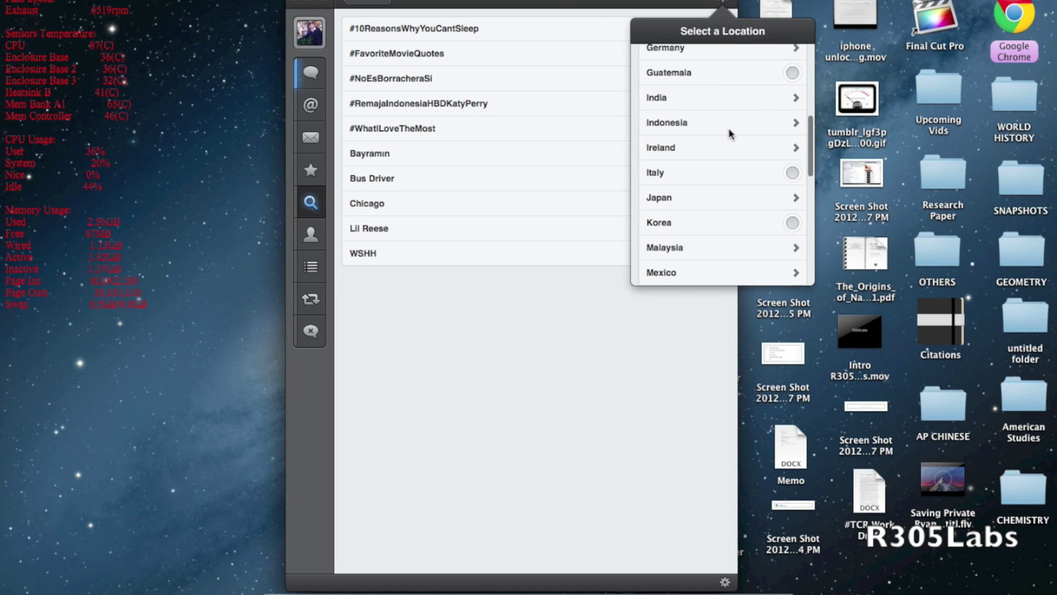
{"action": "scroll", "coordinate": [729, 127], "scroll_direction": "down", "scroll_amount": 5}
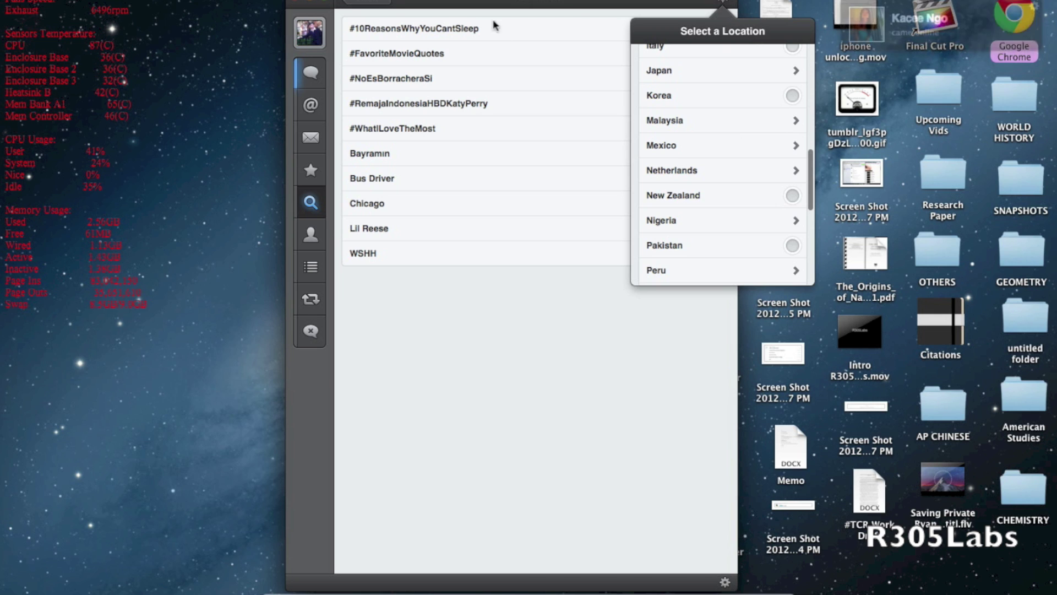
{"action": "left_click", "coordinate": [485, 2]}
{"action": "left_click", "coordinate": [529, 66]}
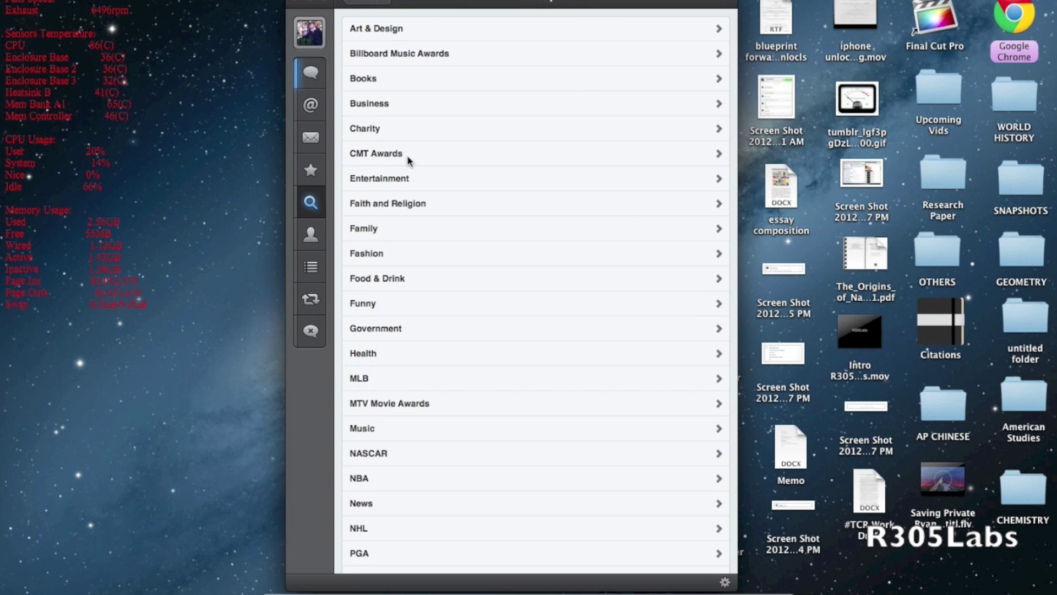
{"action": "scroll", "coordinate": [407, 154], "scroll_direction": "down", "scroll_amount": 3}
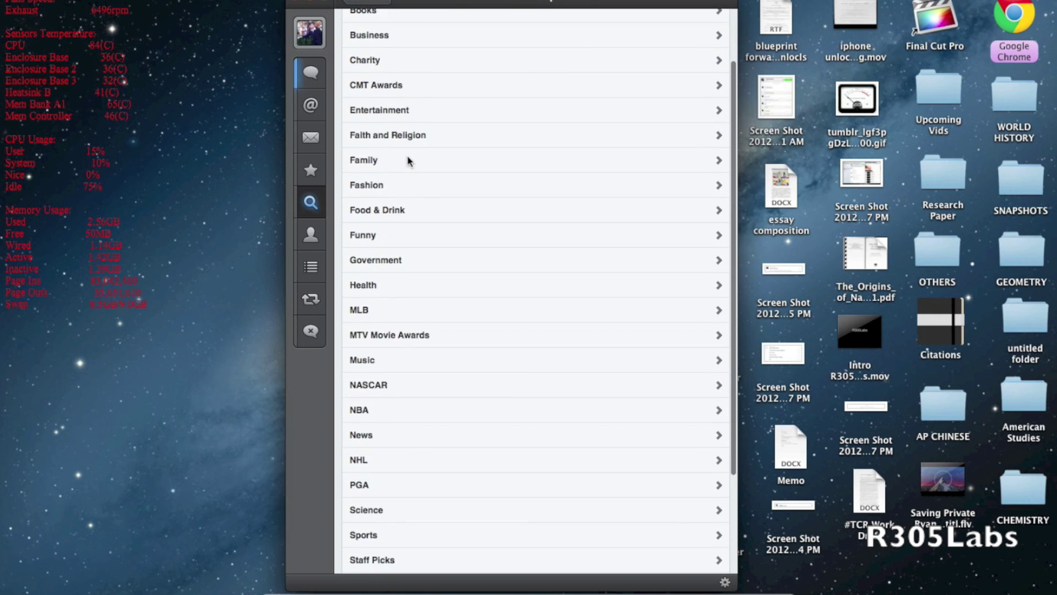
{"action": "scroll", "coordinate": [408, 154], "scroll_direction": "up", "scroll_amount": 3}
{"action": "scroll", "coordinate": [426, 170], "scroll_direction": "down", "scroll_amount": 5}
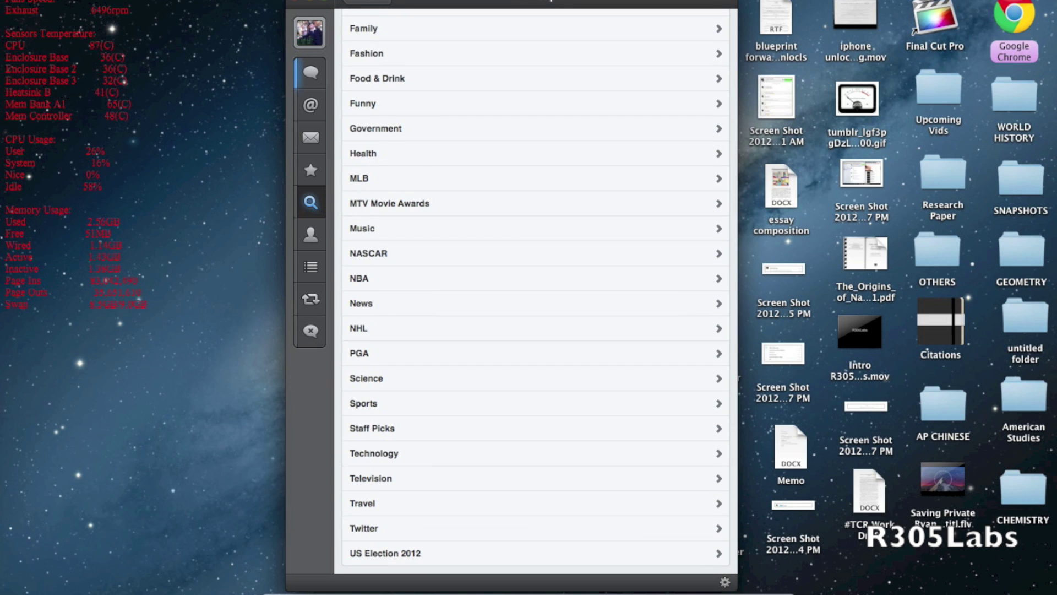
{"action": "left_click", "coordinate": [365, 8]}
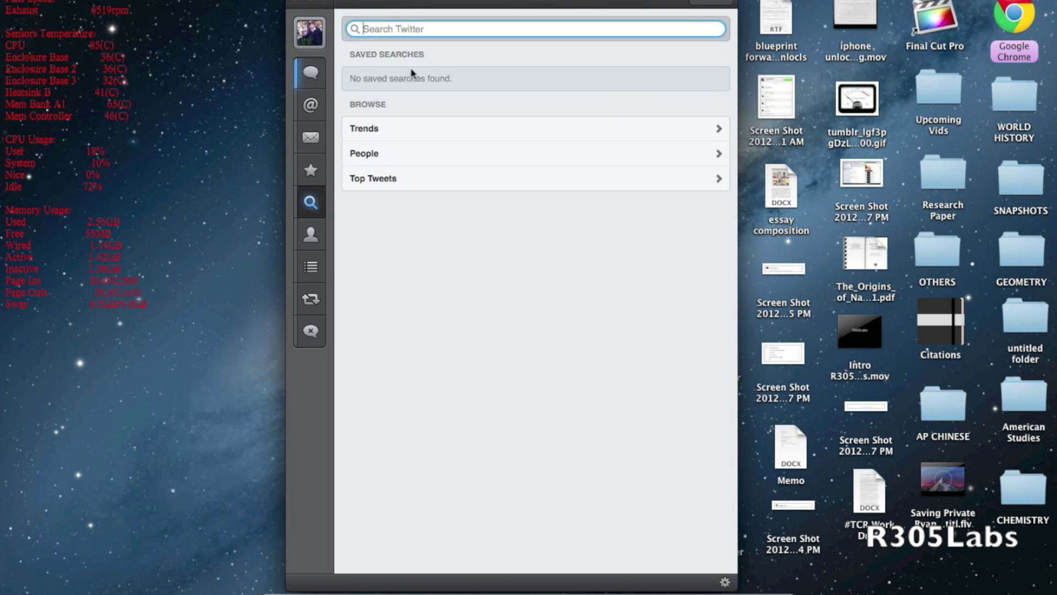
- Preview and close pictures in Top Tweets, including the E.T. moon photo, then view the account's profile
{"action": "left_click", "coordinate": [421, 185]}
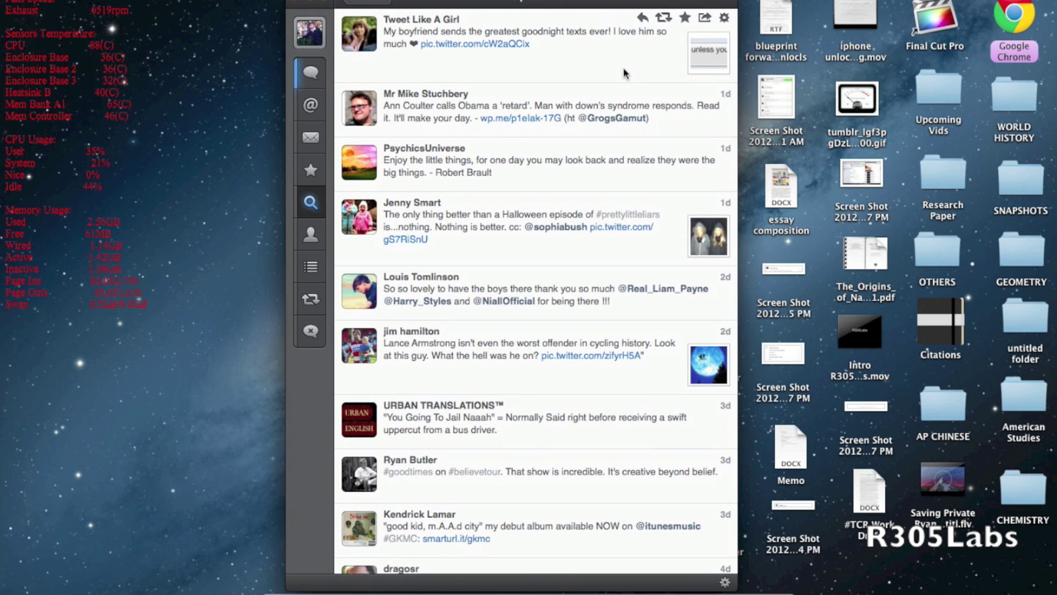
{"action": "left_click", "coordinate": [714, 57]}
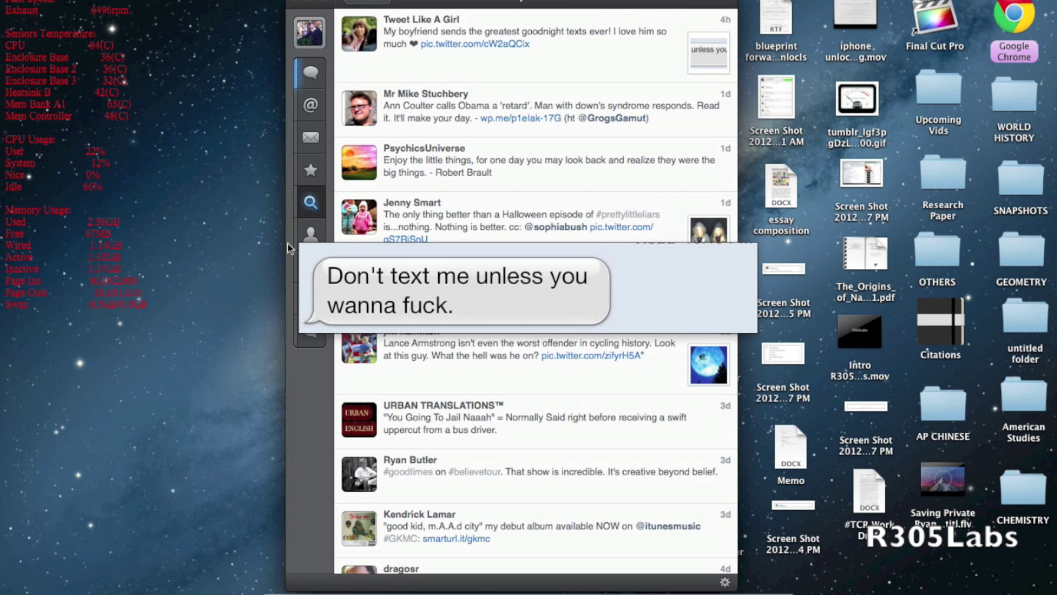
{"action": "left_click", "coordinate": [317, 257]}
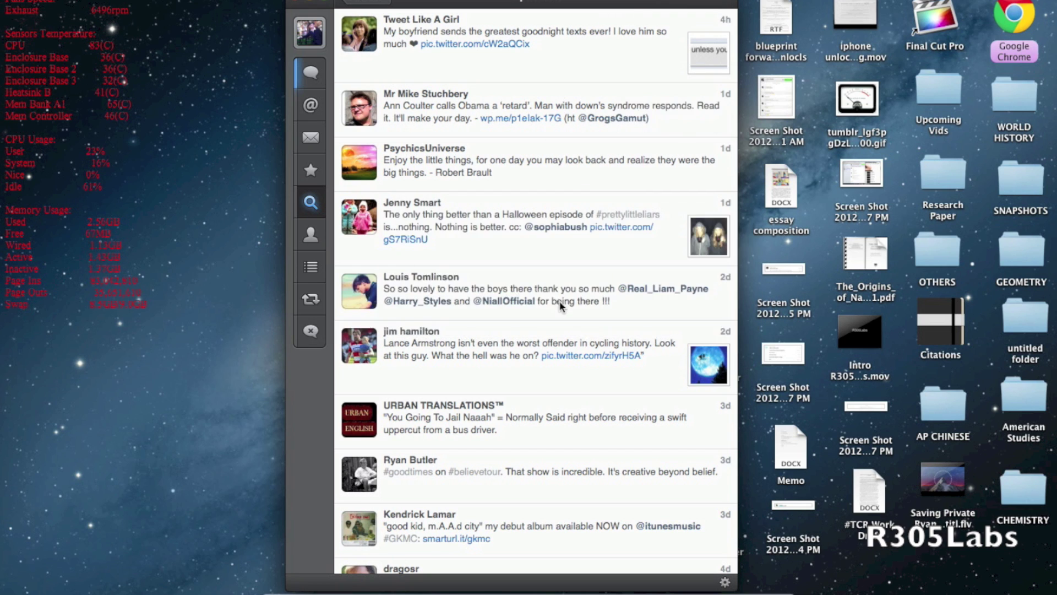
{"action": "left_click", "coordinate": [708, 364]}
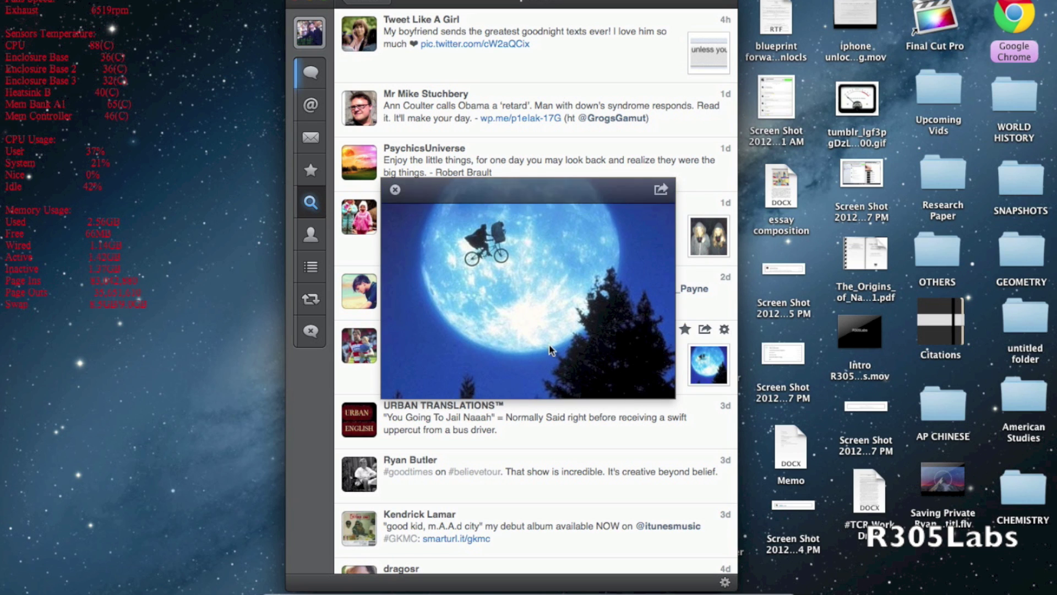
{"action": "left_click", "coordinate": [395, 191]}
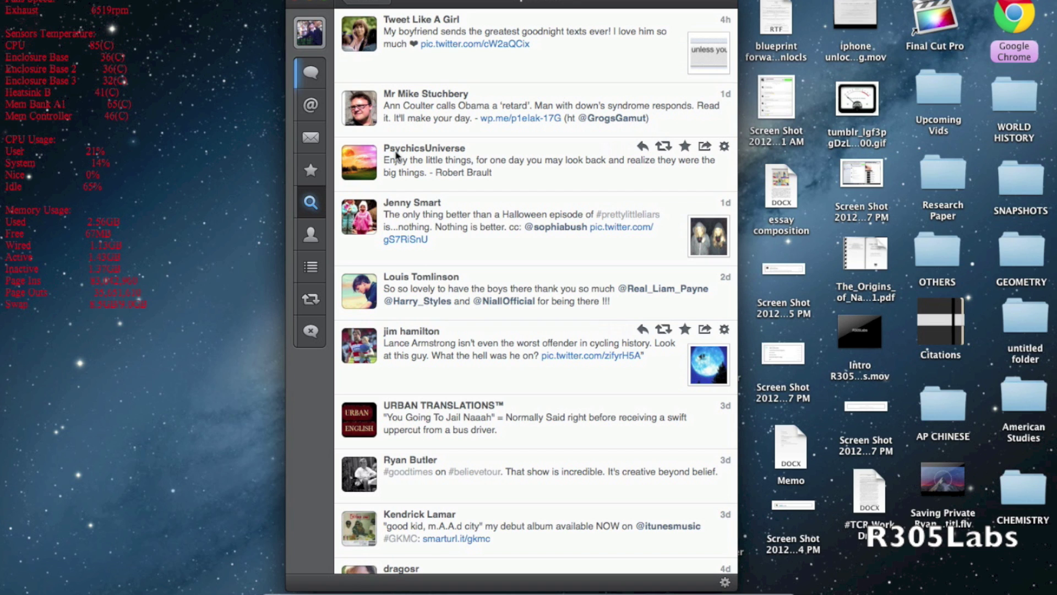
{"action": "left_click", "coordinate": [306, 235]}
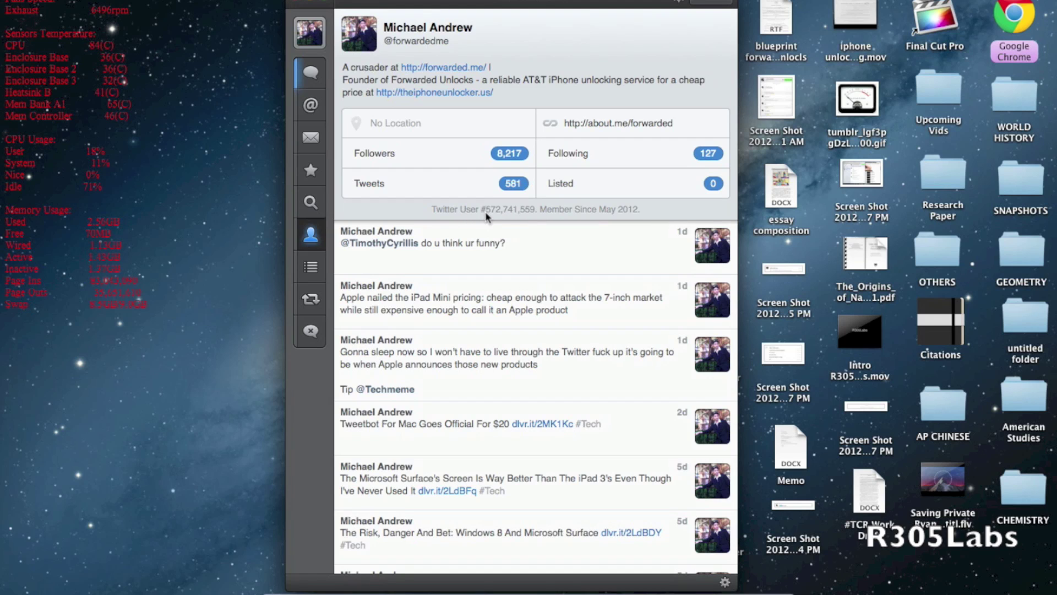
{"action": "left_click_drag", "start_coordinate": [483, 213], "coordinate": [560, 210]}
- Step through the empty Lists, the Retweets and the empty Mute filters, then show the signed-in accounts
{"action": "left_click", "coordinate": [311, 269]}
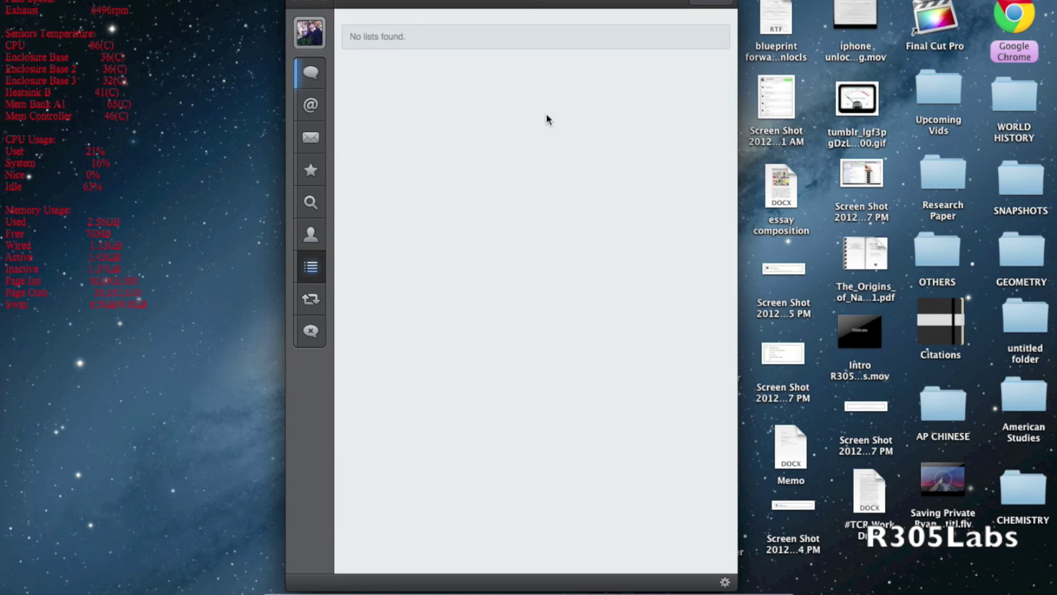
{"action": "left_click", "coordinate": [310, 299]}
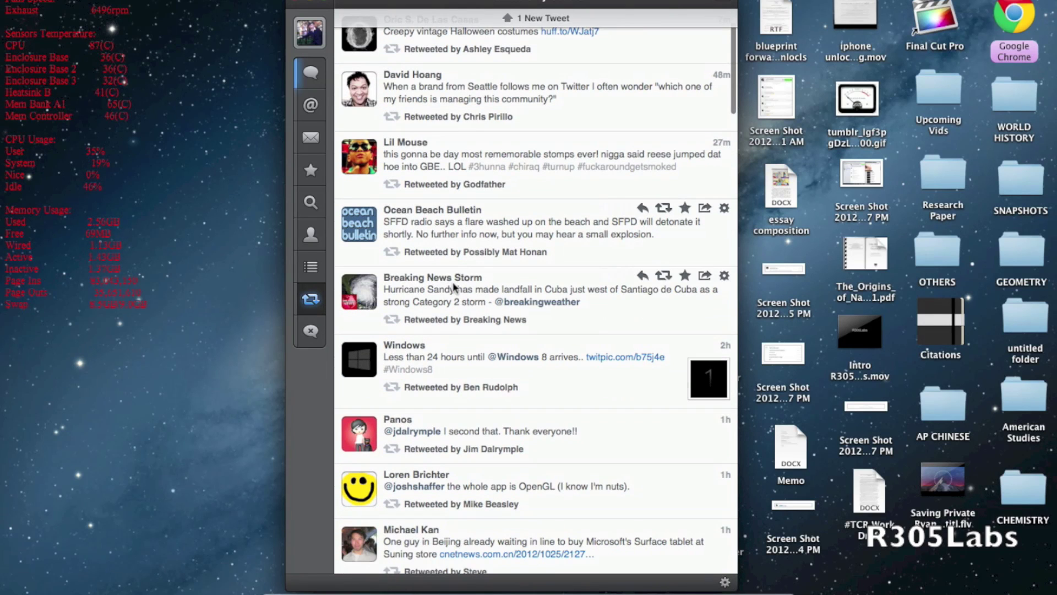
{"action": "scroll", "coordinate": [454, 286], "scroll_direction": "up", "scroll_amount": 2}
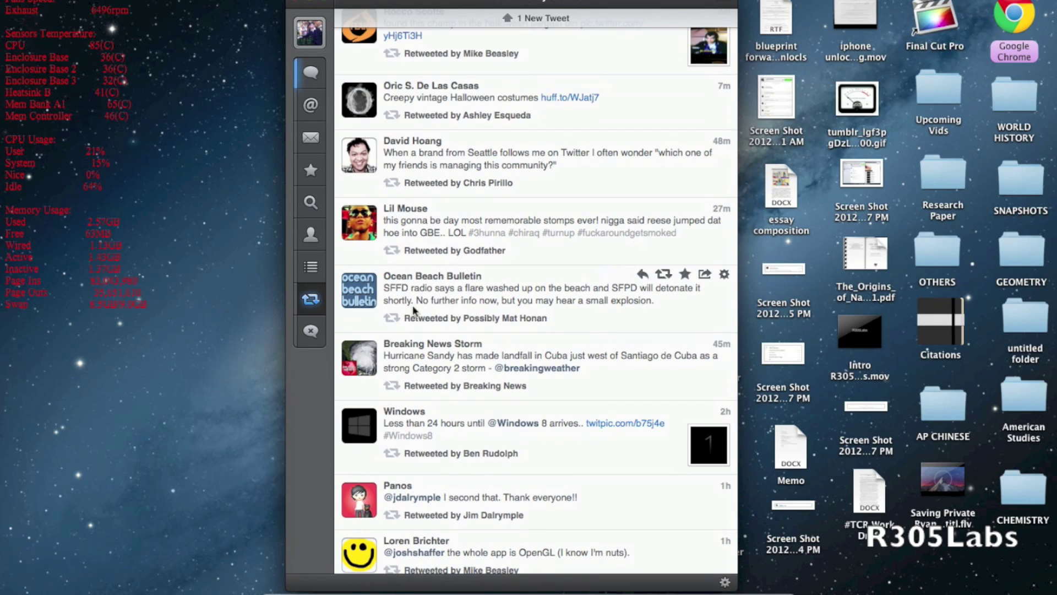
{"action": "left_click", "coordinate": [308, 334]}
{"action": "left_click", "coordinate": [430, 41]}
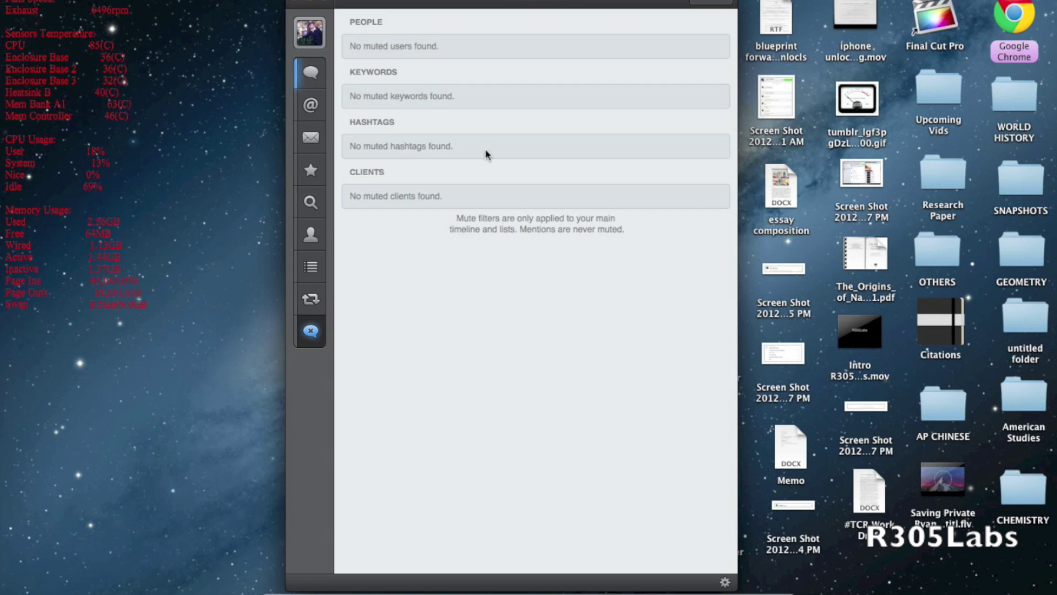
{"action": "left_click", "coordinate": [317, 31]}
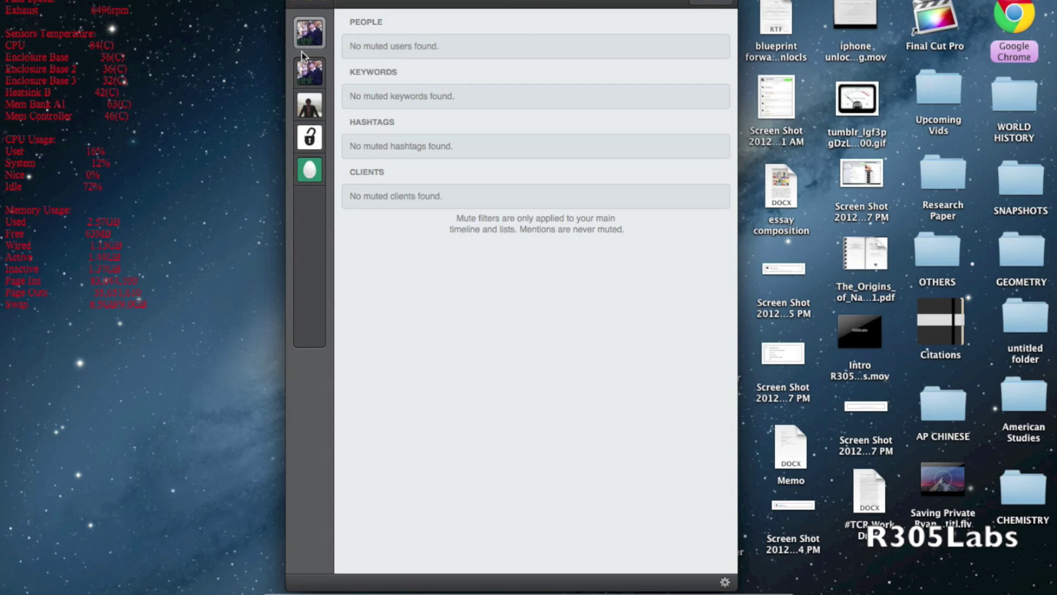
- Switch to the second account and open the DeleteMyTweets message conversation
{"action": "left_click", "coordinate": [309, 38]}
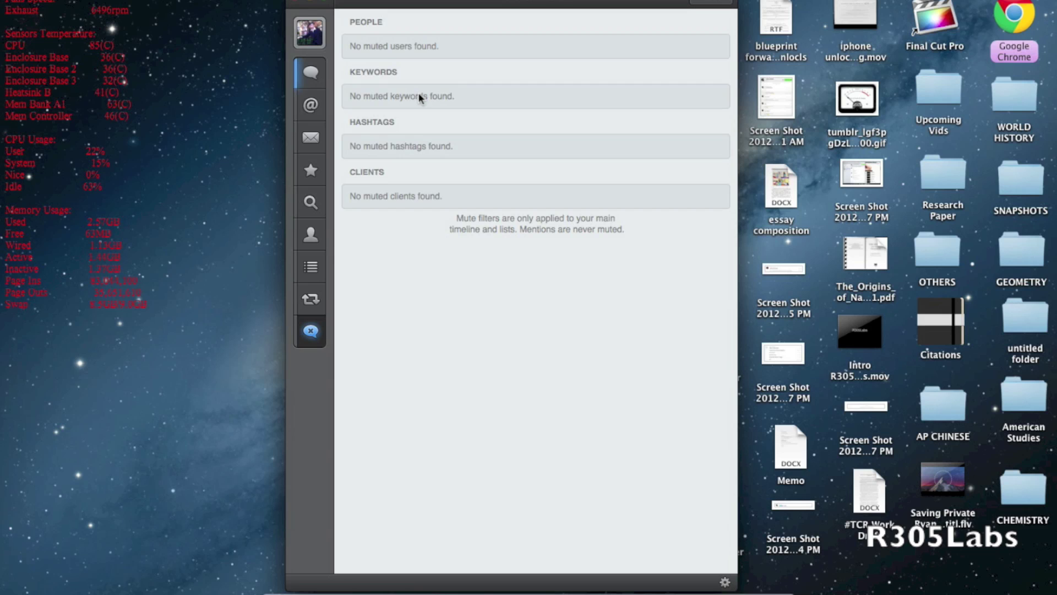
{"action": "left_click", "coordinate": [322, 42]}
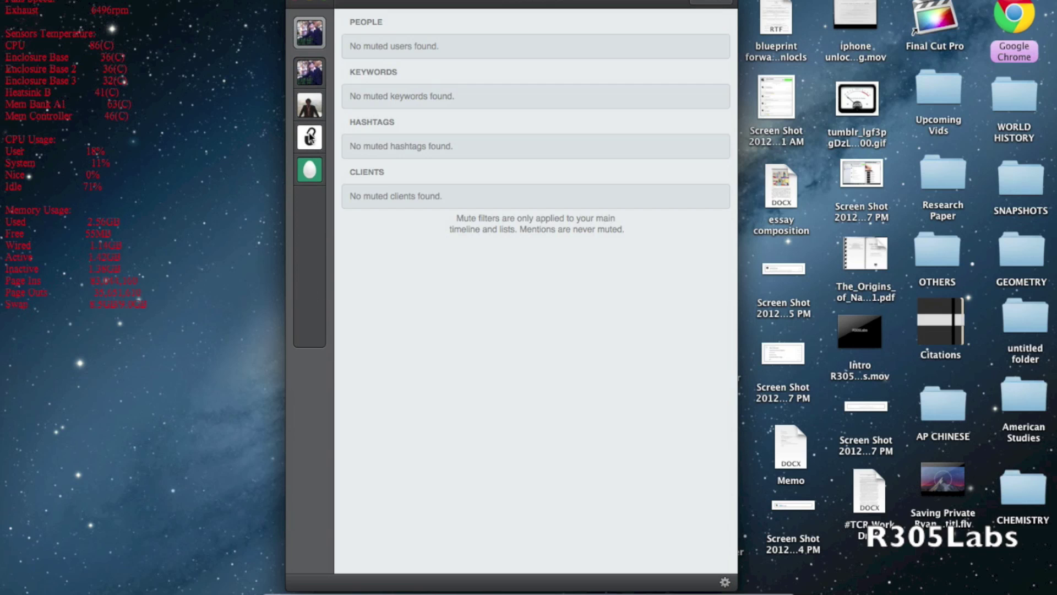
{"action": "left_click", "coordinate": [310, 142]}
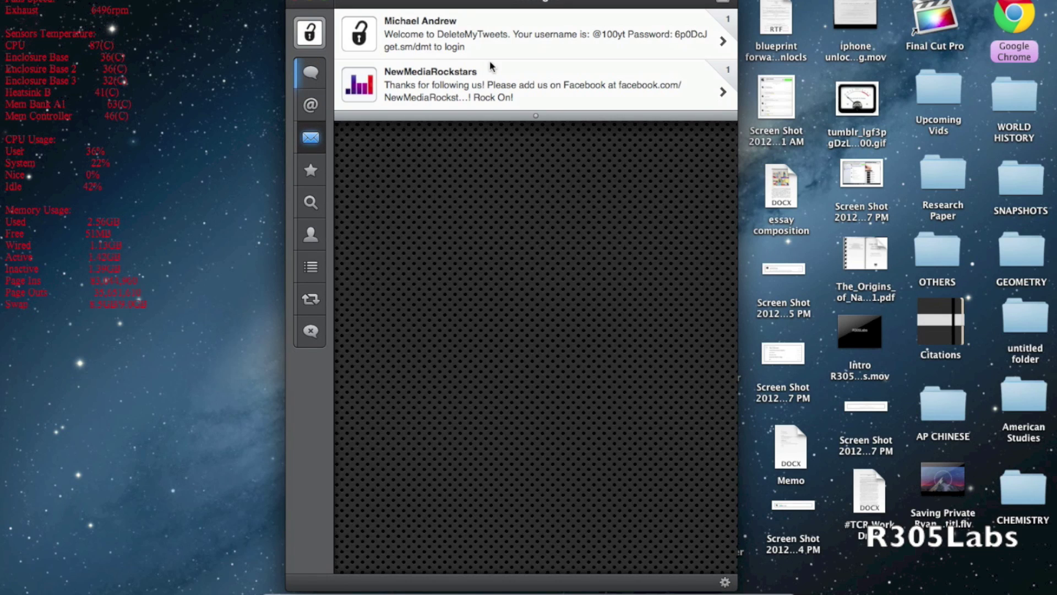
{"action": "left_click", "coordinate": [493, 38]}
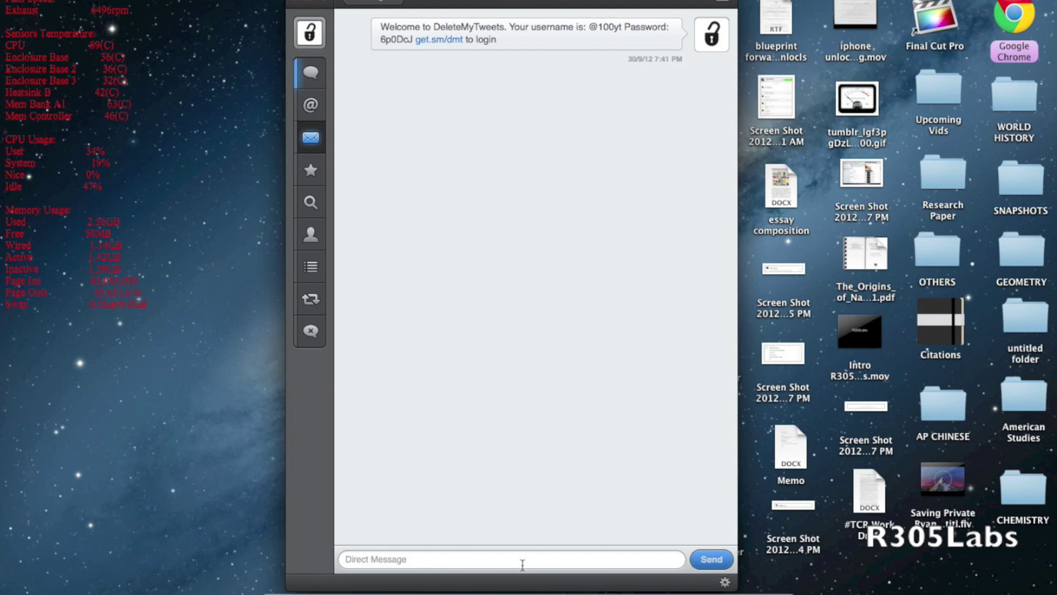
- Send the message 'Yes or no', go back, and switch to the main account
{"action": "left_click", "coordinate": [523, 565]}
{"action": "type", "text": "Yes or no"}
{"action": "key", "text": "Return"}
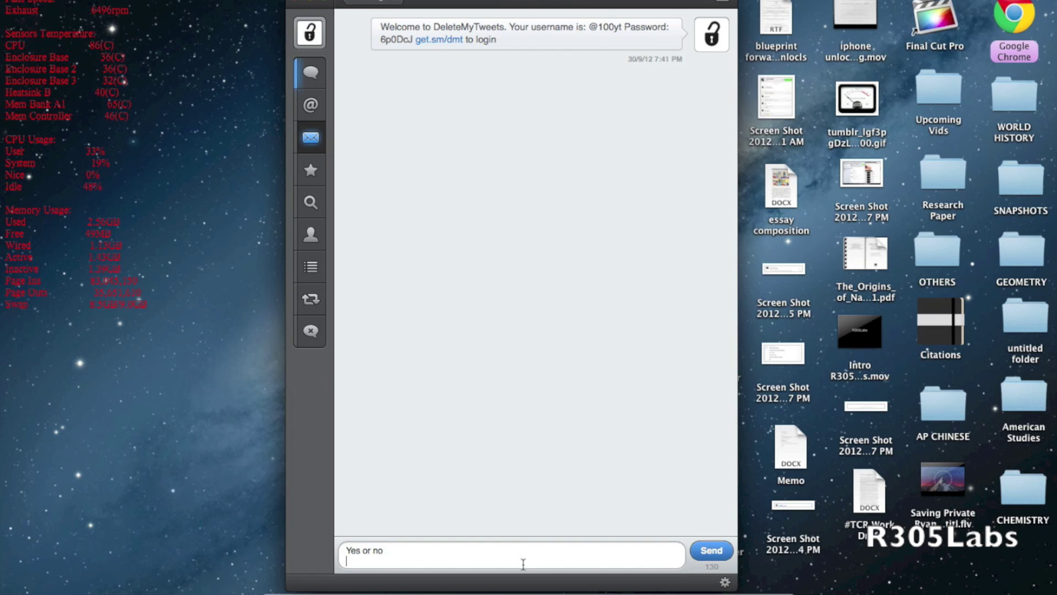
{"action": "left_click", "coordinate": [715, 552]}
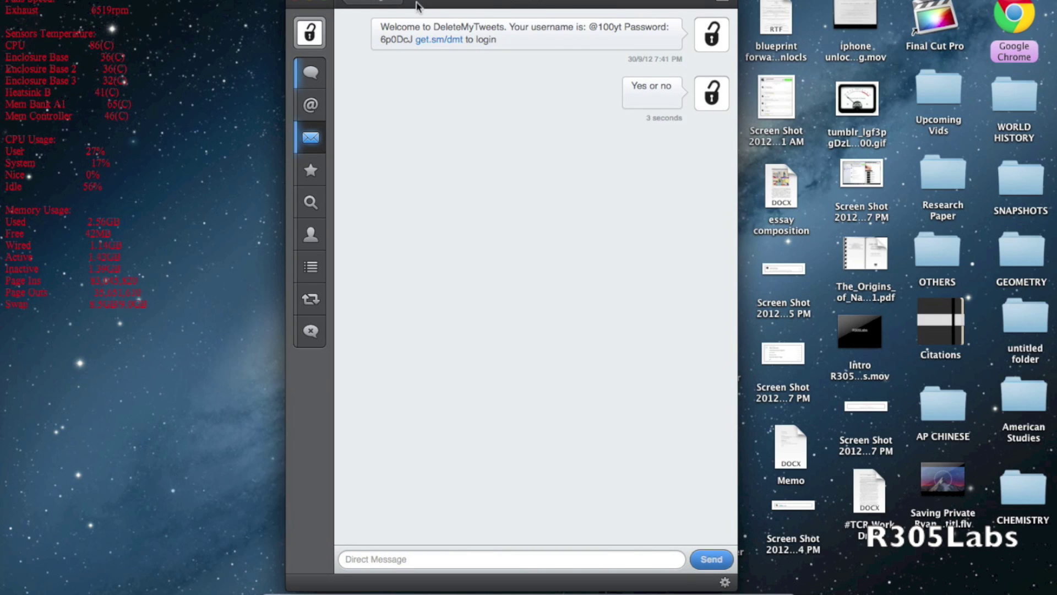
{"action": "left_click", "coordinate": [371, 2]}
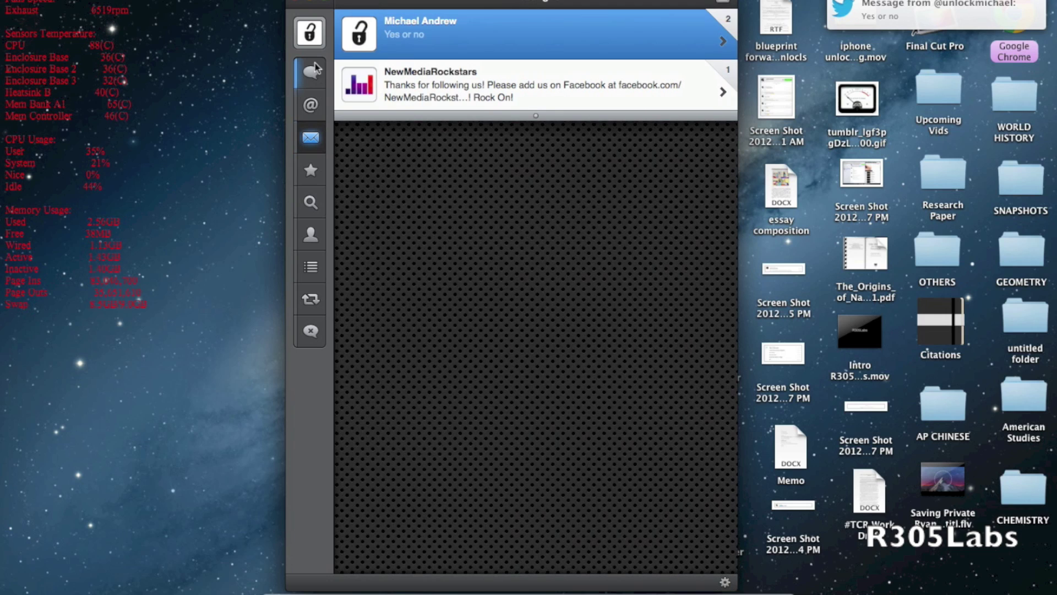
{"action": "scroll", "coordinate": [317, 69], "scroll_direction": "left", "scroll_amount": 2}
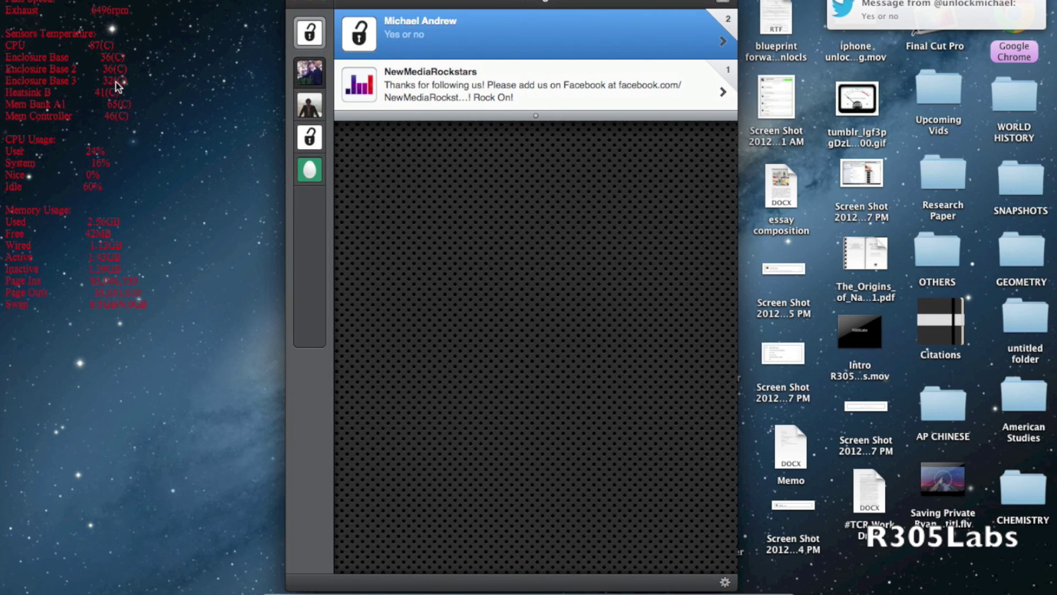
{"action": "left_click", "coordinate": [311, 75]}
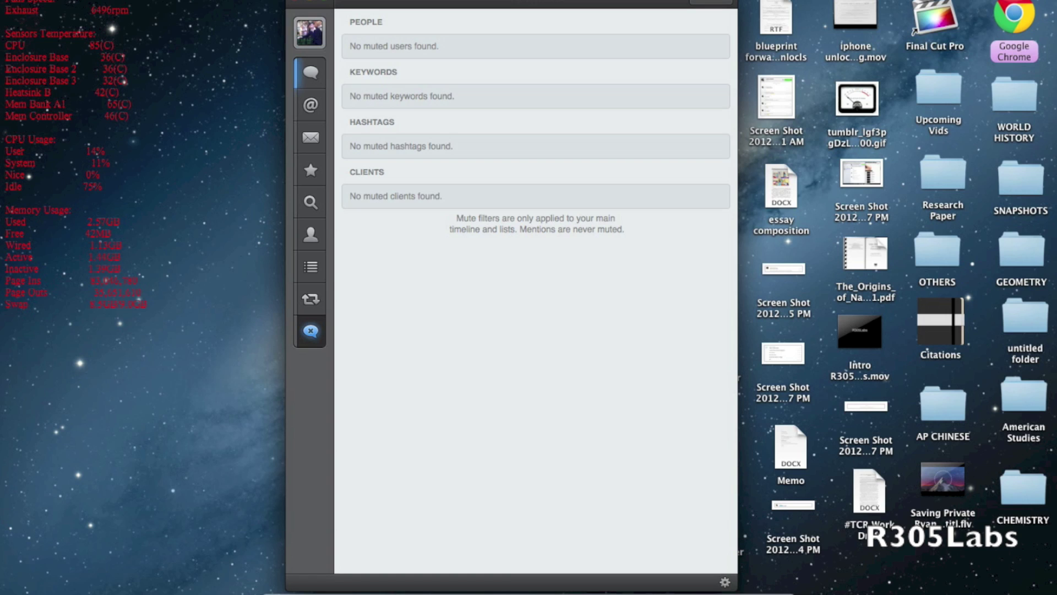
- Open Preferences and review Sounds (Play All), Font Size (Medium) and Display Name (Full Name) unchanged
{"action": "left_click", "coordinate": [74, 2]}
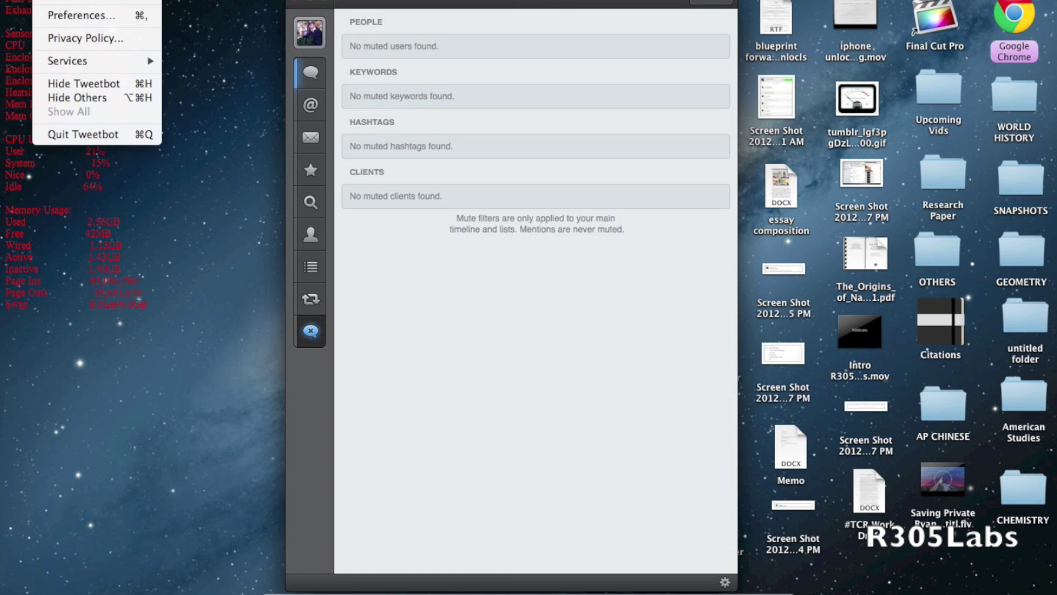
{"action": "left_click", "coordinate": [77, 17]}
{"action": "left_click_drag", "start_coordinate": [363, 246], "coordinate": [575, 84]}
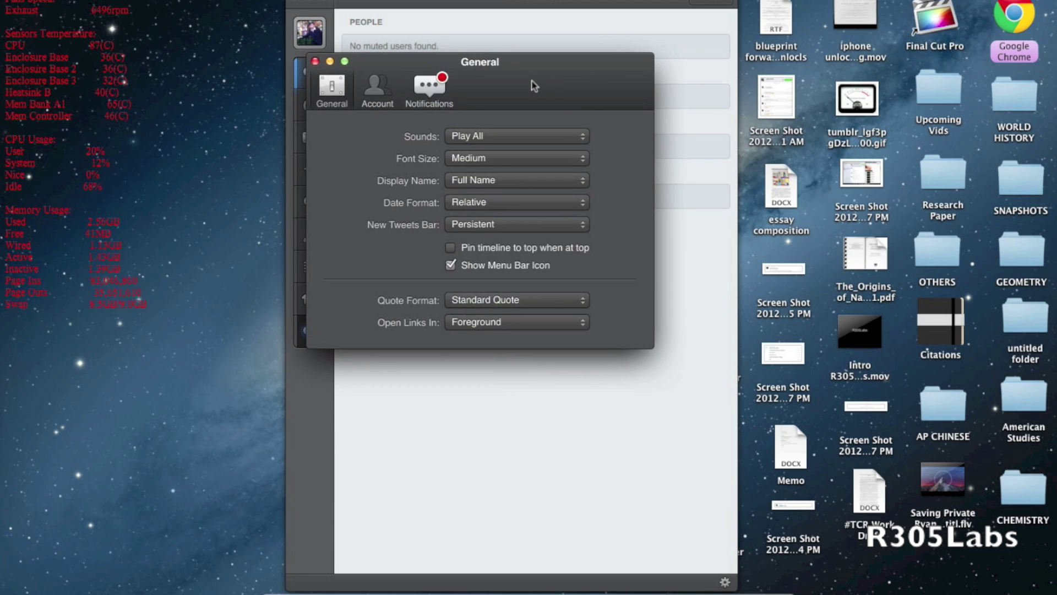
{"action": "left_click", "coordinate": [461, 139]}
{"action": "left_click", "coordinate": [532, 165]}
{"action": "left_click", "coordinate": [532, 164]}
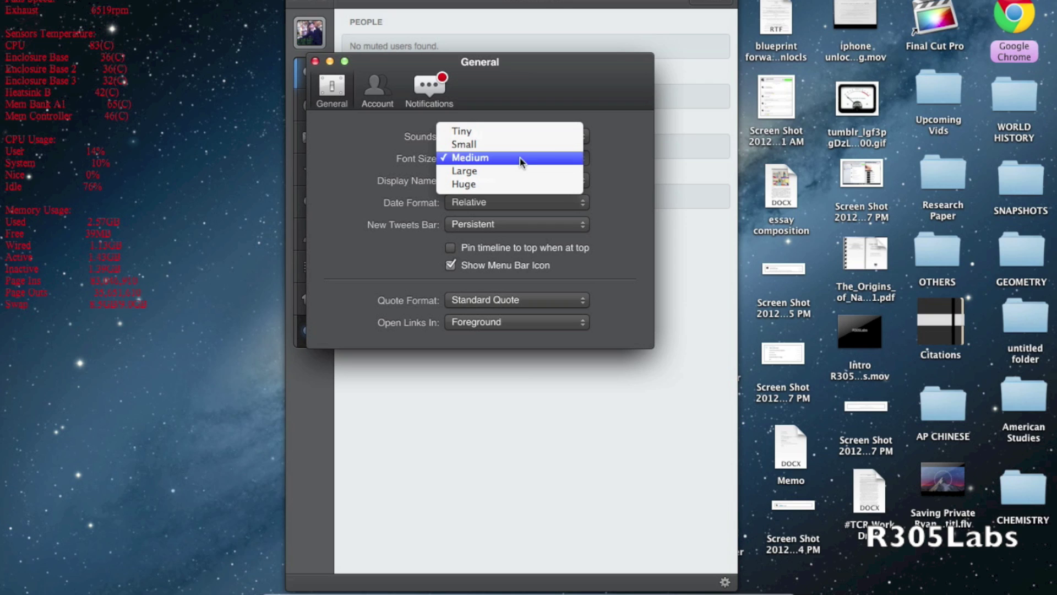
{"action": "left_click", "coordinate": [638, 178]}
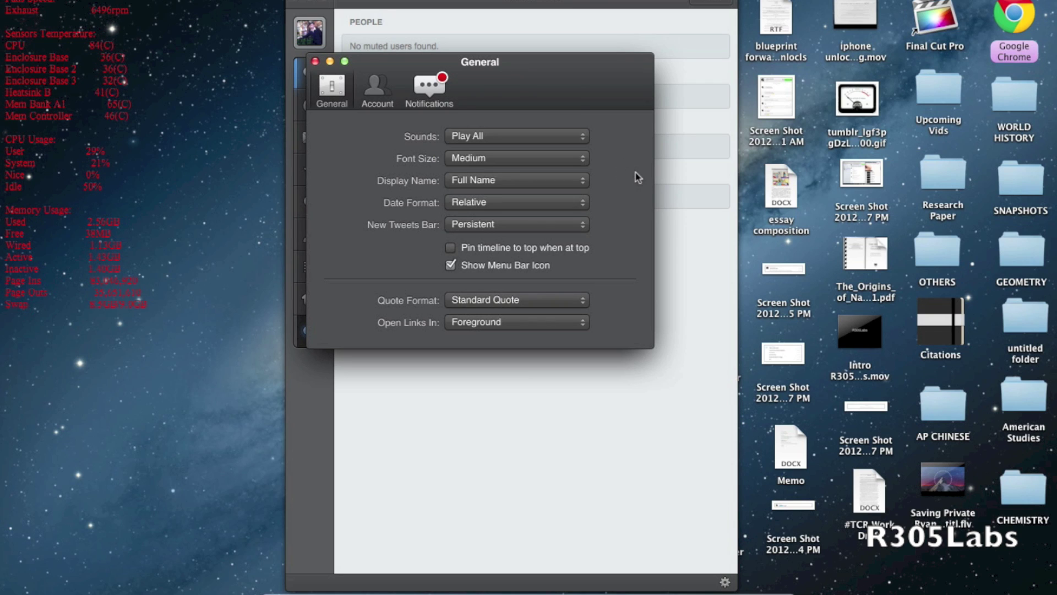
{"action": "left_click", "coordinate": [518, 180]}
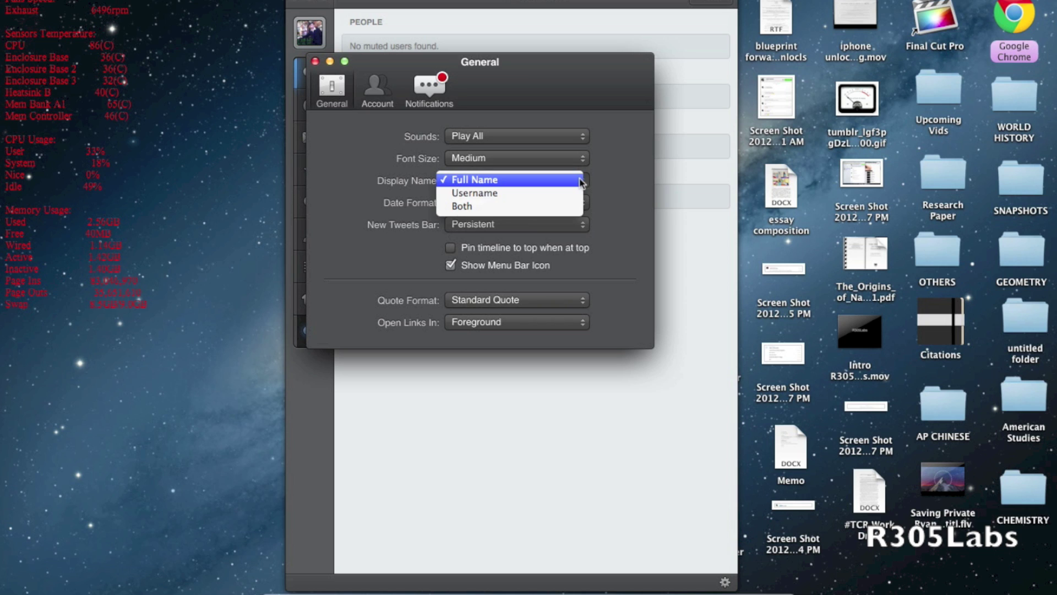
{"action": "left_click", "coordinate": [638, 173]}
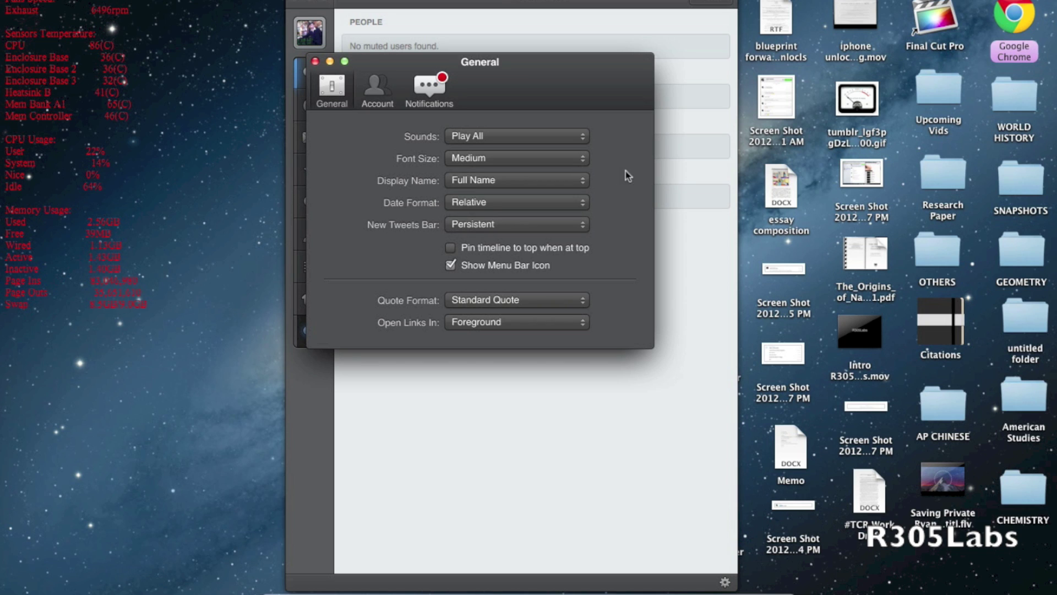
- Review Date Format (Relative) and New Tweets Bar (Persistent) unchanged, then peek at the menu bar account shortcuts
{"action": "left_click", "coordinate": [567, 210]}
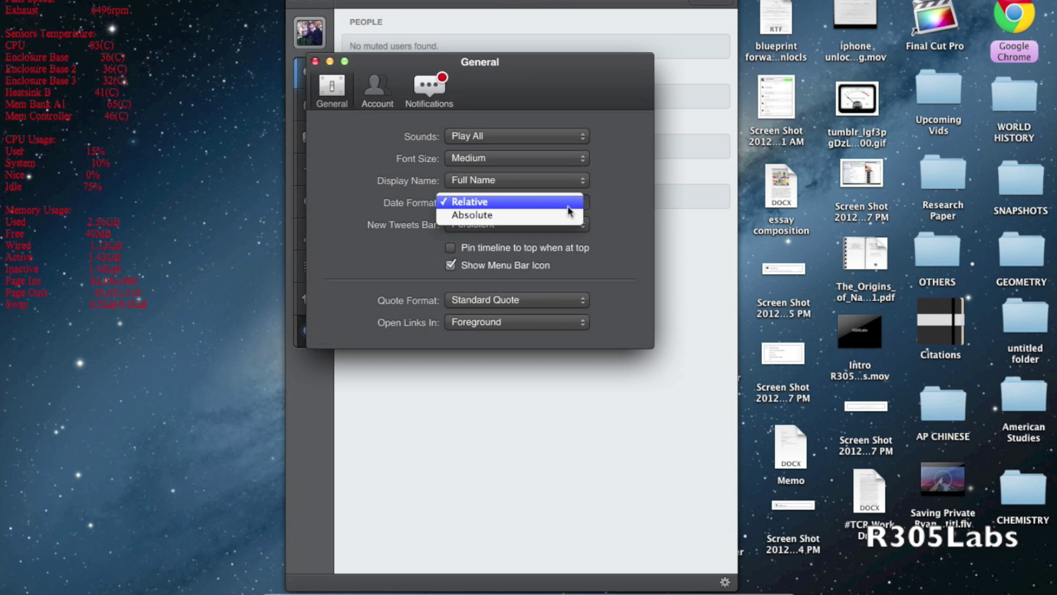
{"action": "left_click", "coordinate": [414, 203]}
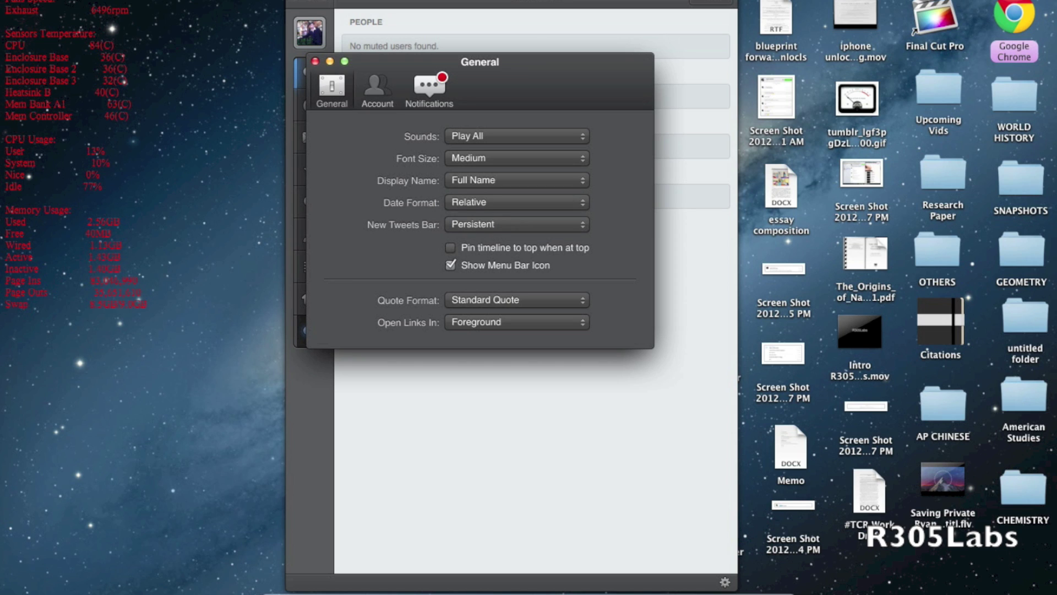
{"action": "left_click_drag", "start_coordinate": [466, 71], "coordinate": [216, 135]}
{"action": "left_click", "coordinate": [308, 80]}
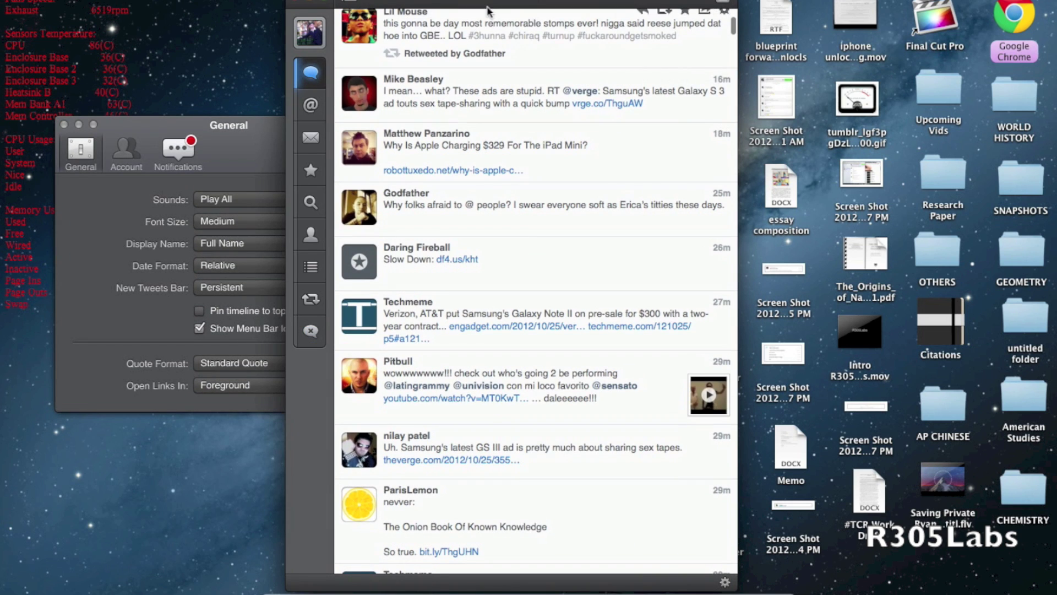
{"action": "left_click", "coordinate": [144, 291]}
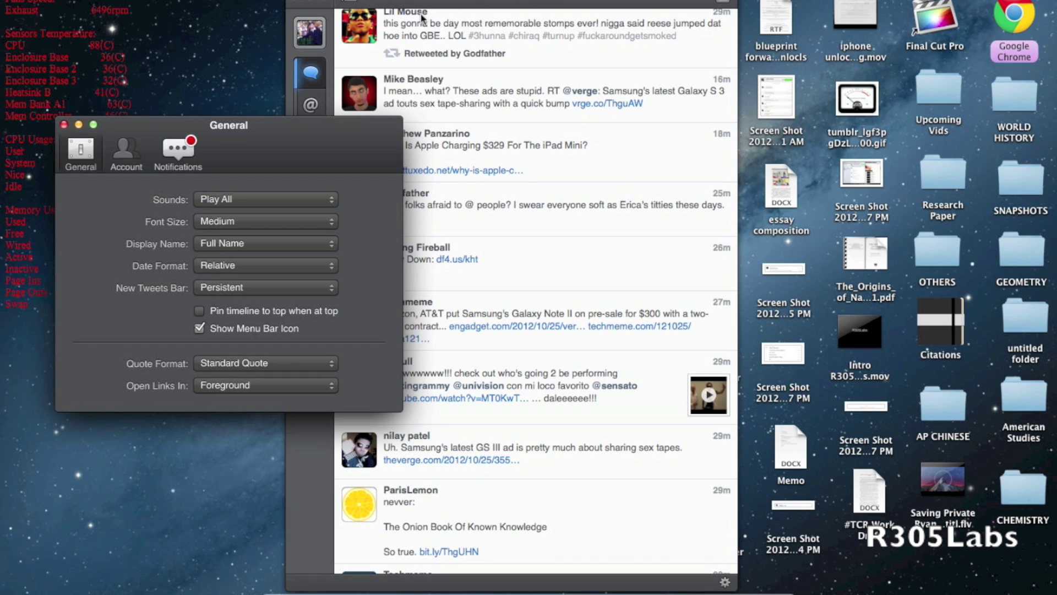
{"action": "left_click", "coordinate": [270, 286]}
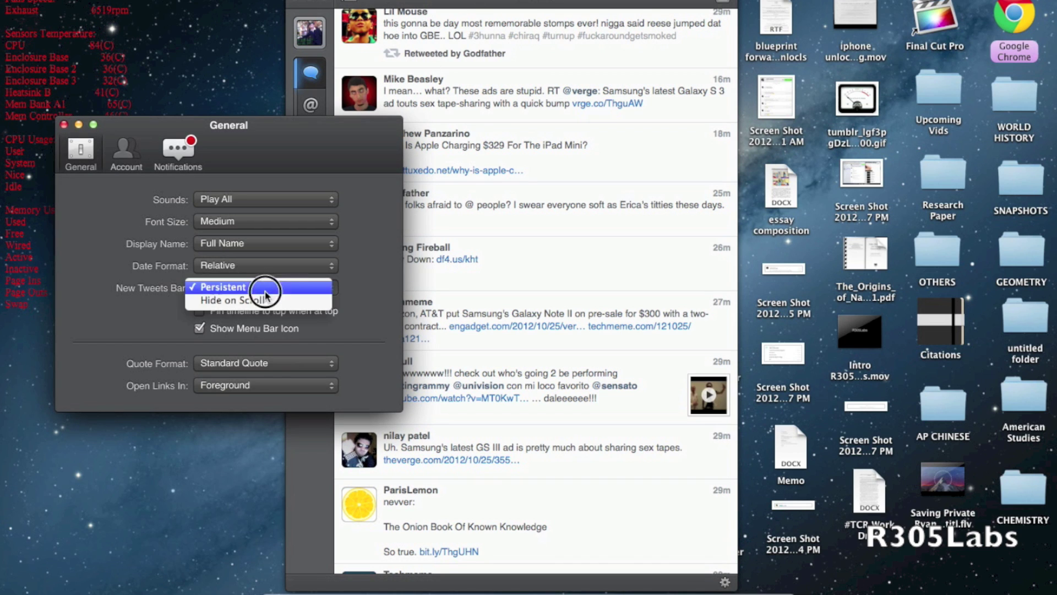
{"action": "left_click", "coordinate": [369, 240]}
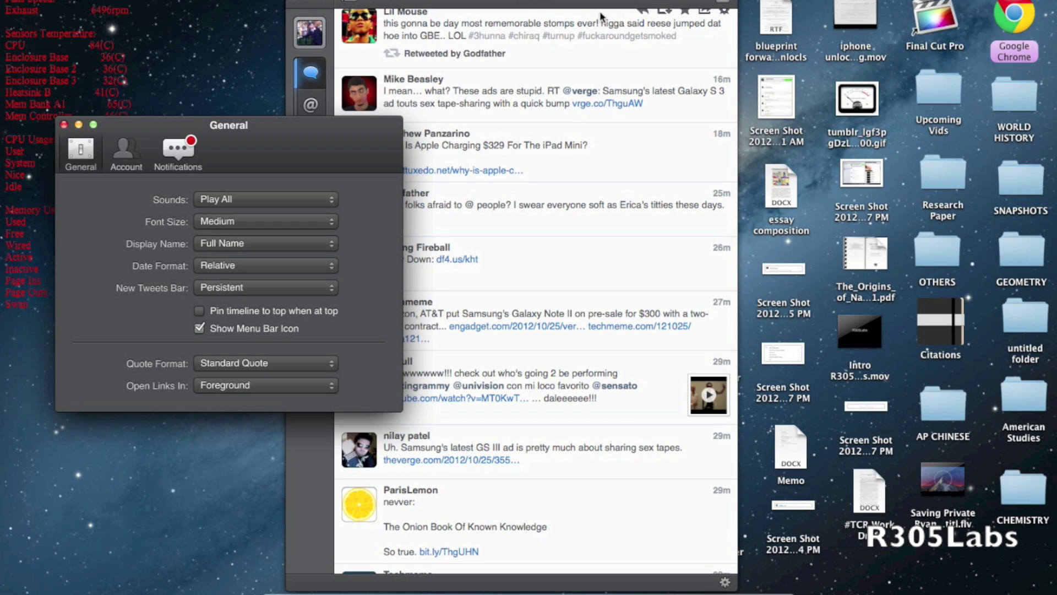
{"action": "left_click_drag", "start_coordinate": [291, 147], "coordinate": [548, 49]}
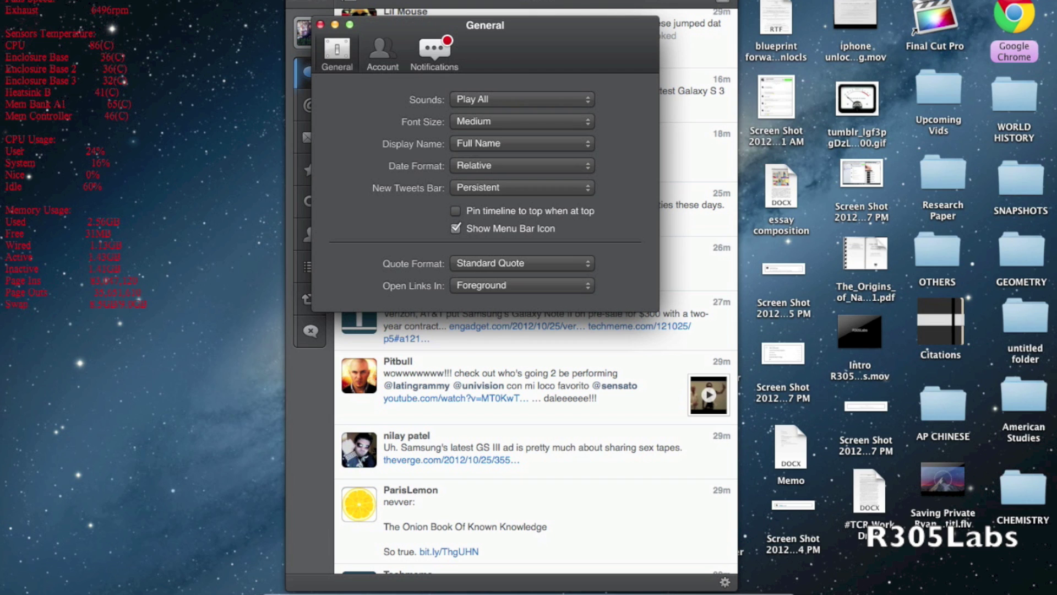
{"action": "left_click", "coordinate": [447, 1]}
{"action": "left_click", "coordinate": [447, 1]}
- In Account preferences, change the Sync service from Tweet Marker to iCloud
{"action": "left_click", "coordinate": [382, 36]}
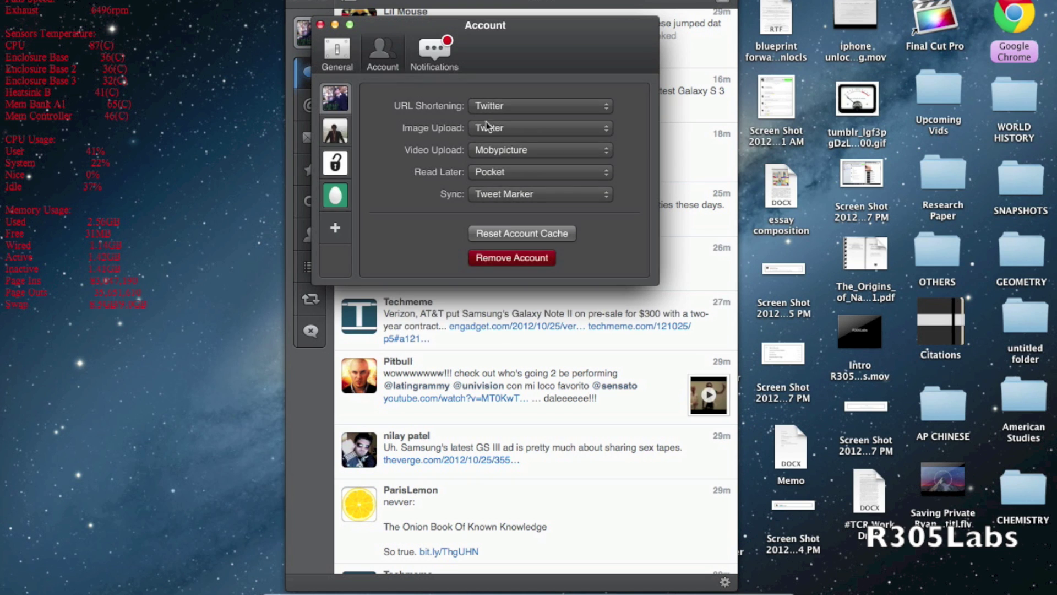
{"action": "left_click", "coordinate": [515, 193]}
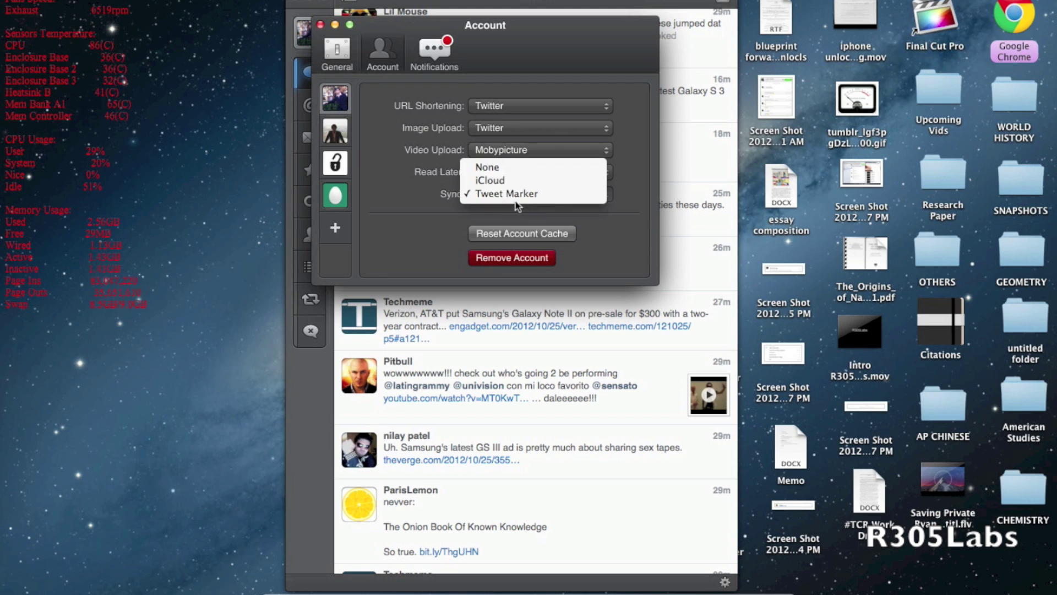
{"action": "left_click", "coordinate": [512, 182]}
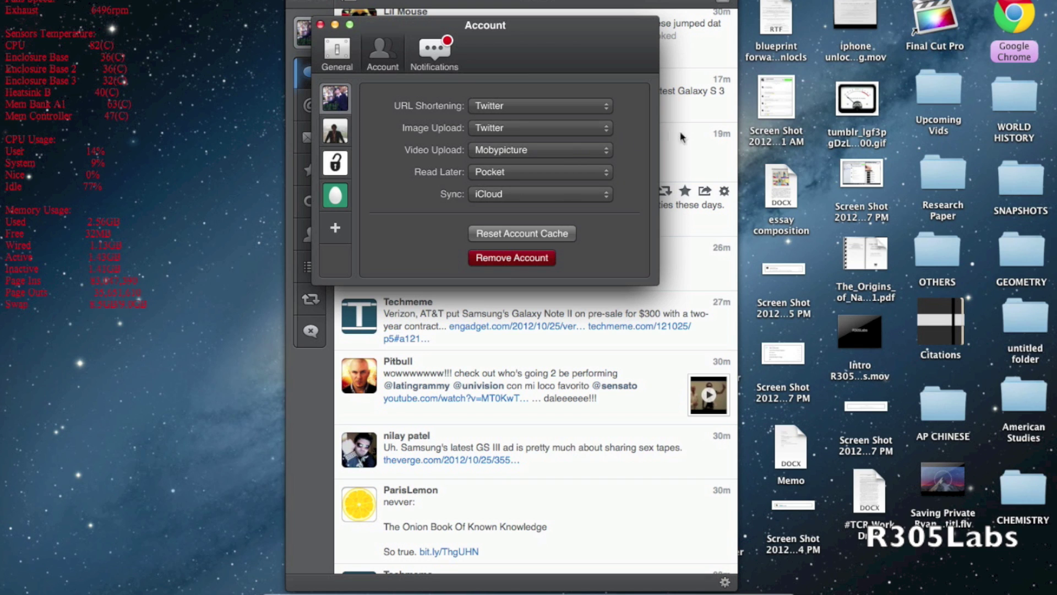
{"action": "mouse_move", "coordinate": [699, 147]}
{"action": "left_click", "coordinate": [551, 171]}
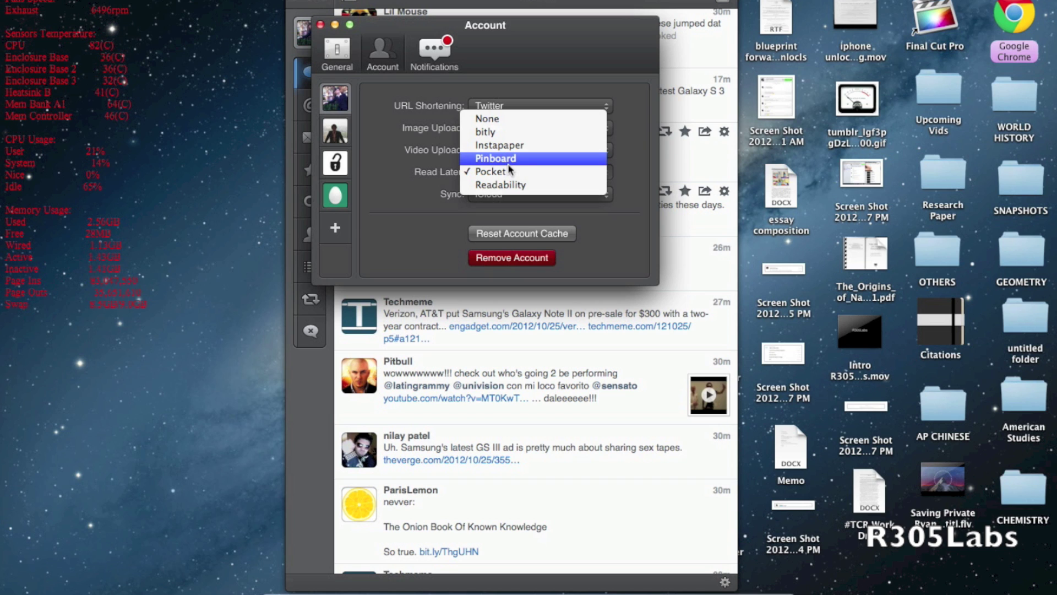
{"action": "left_click", "coordinate": [398, 174]}
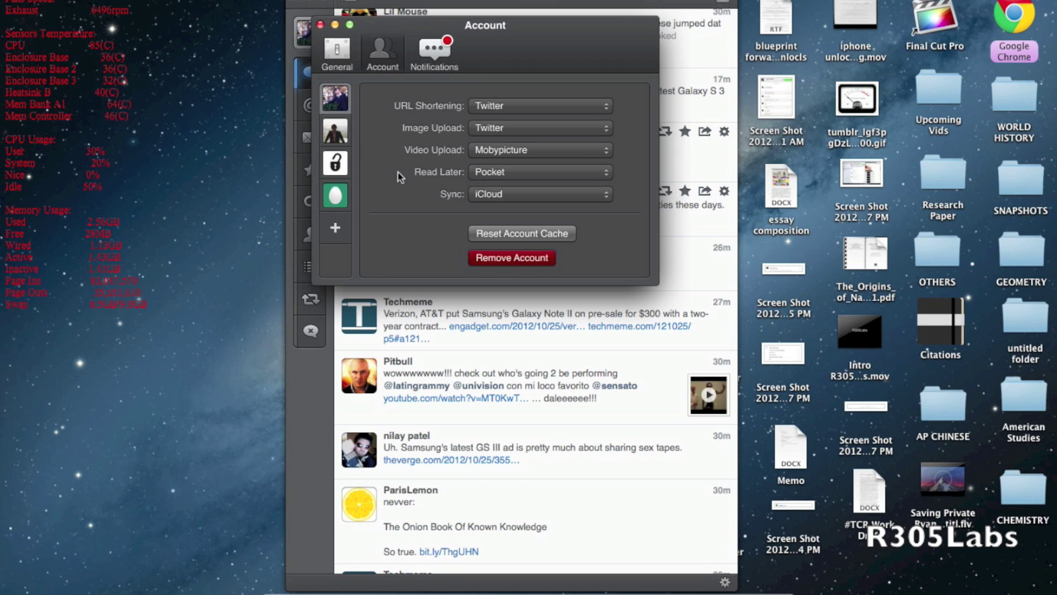
{"action": "left_click", "coordinate": [484, 153]}
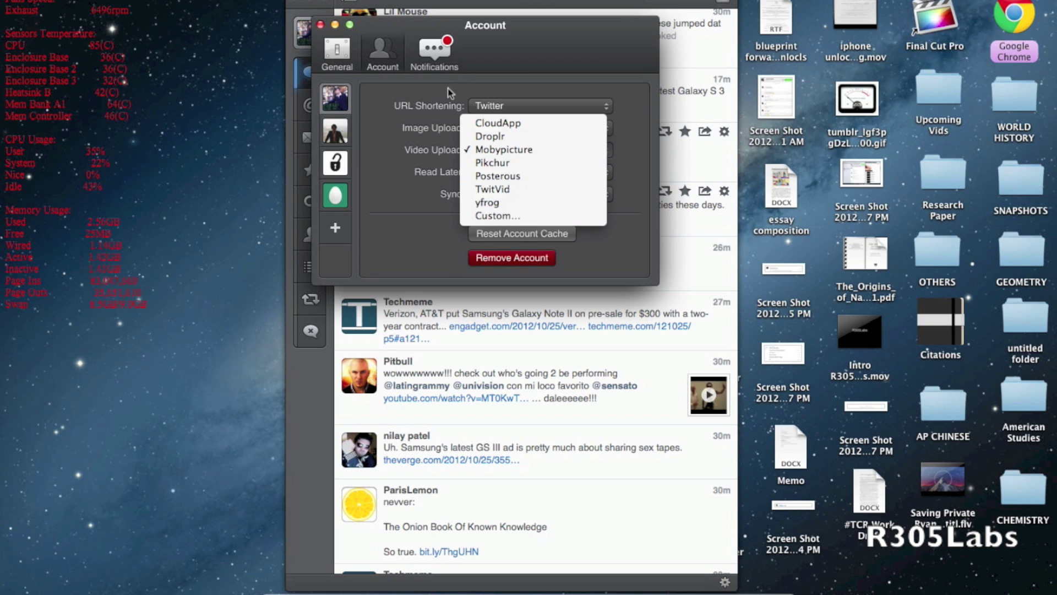
{"action": "left_click", "coordinate": [418, 148]}
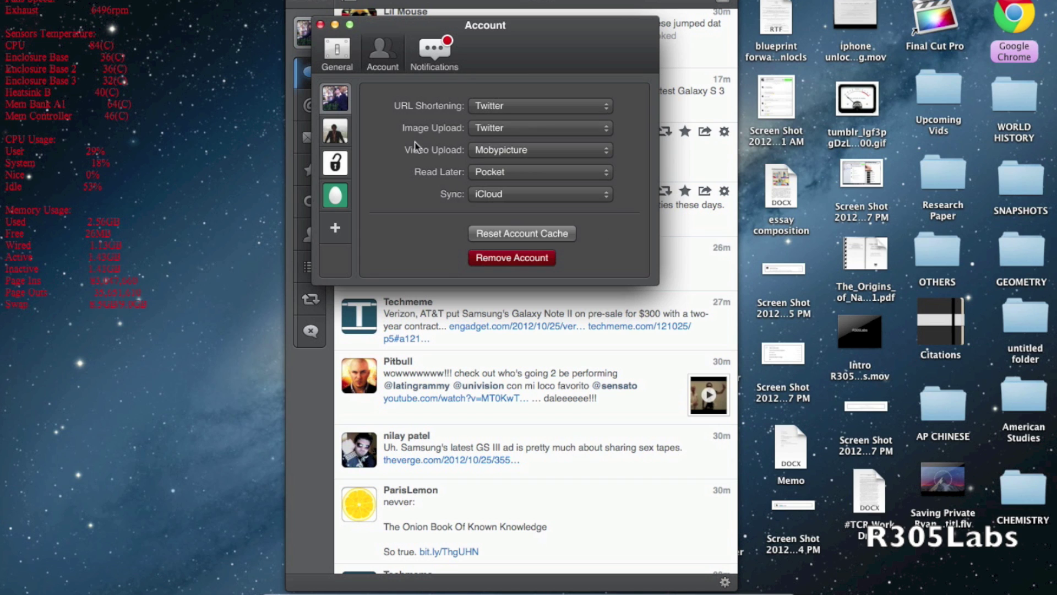
{"action": "left_click", "coordinate": [502, 130]}
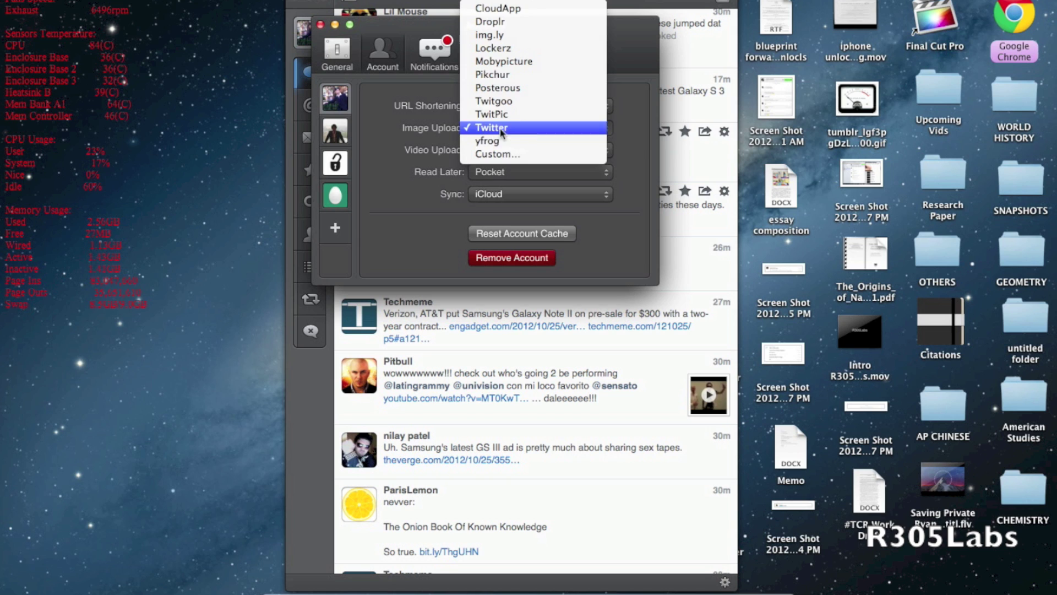
{"action": "left_click", "coordinate": [392, 140]}
{"action": "left_click", "coordinate": [534, 107]}
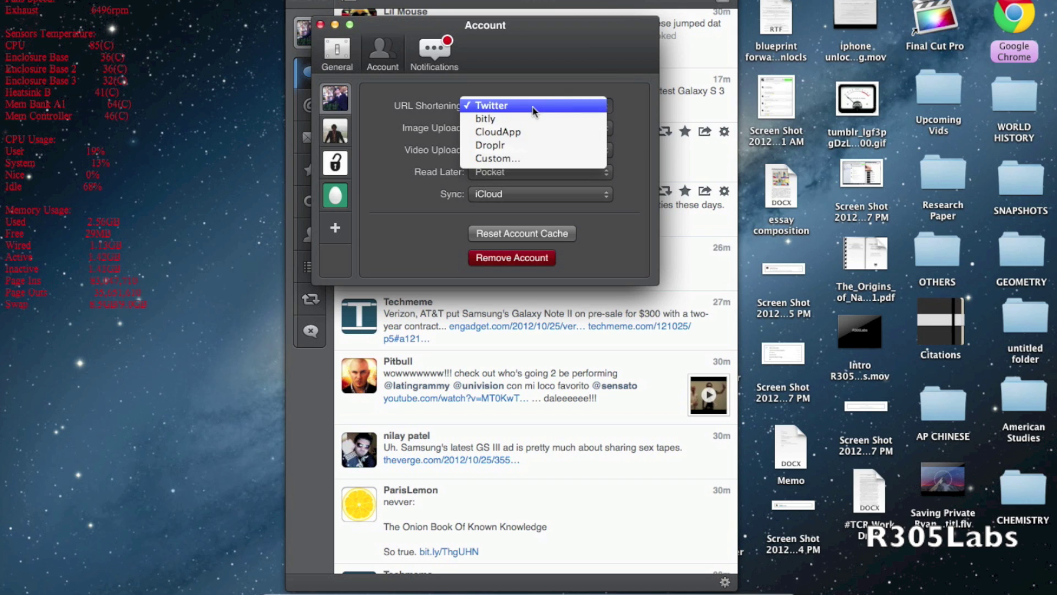
{"action": "left_click", "coordinate": [525, 92]}
{"action": "left_click", "coordinate": [518, 105]}
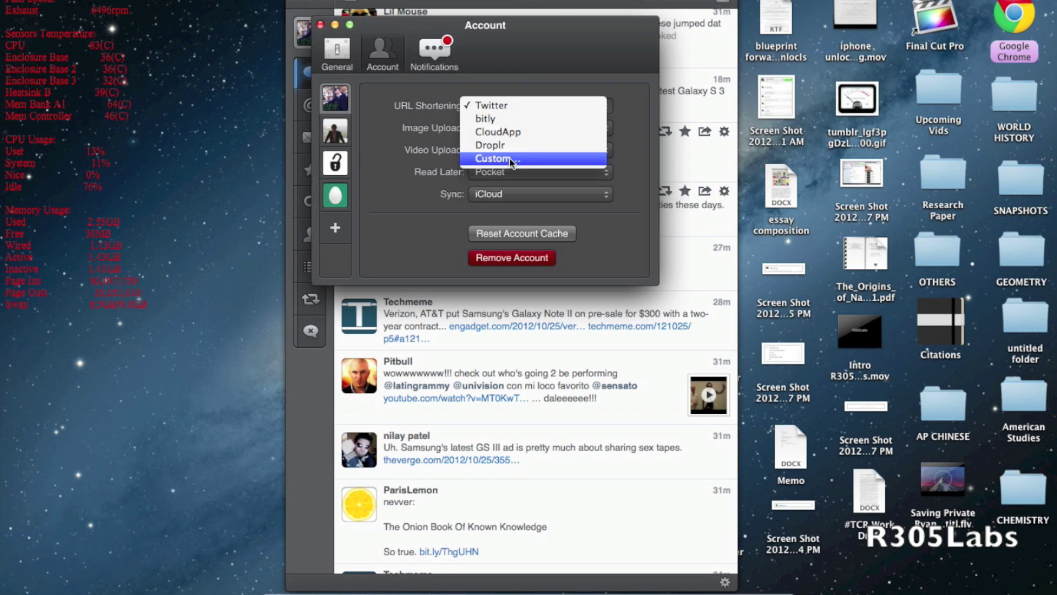
{"action": "left_click", "coordinate": [414, 125]}
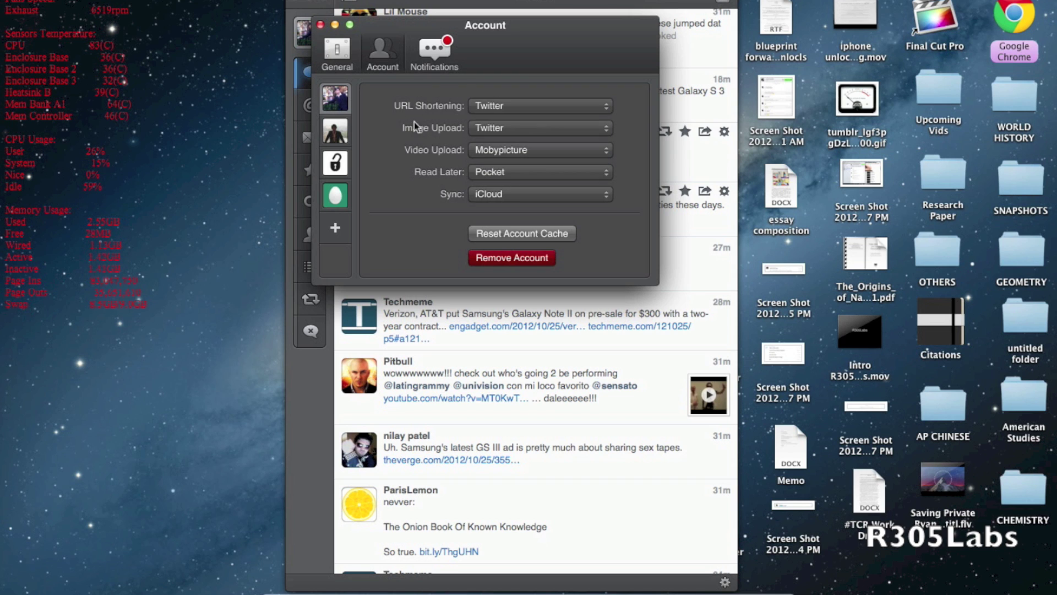
- Check the first account's Notifications settings and leave mention alerts on All
{"action": "left_click", "coordinate": [423, 57]}
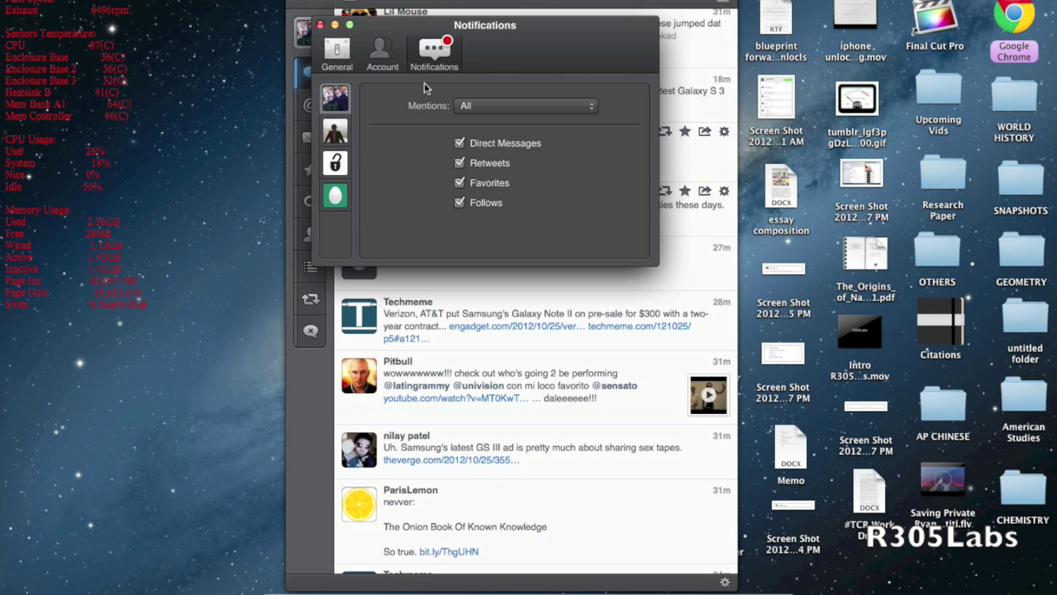
{"action": "left_click", "coordinate": [471, 107]}
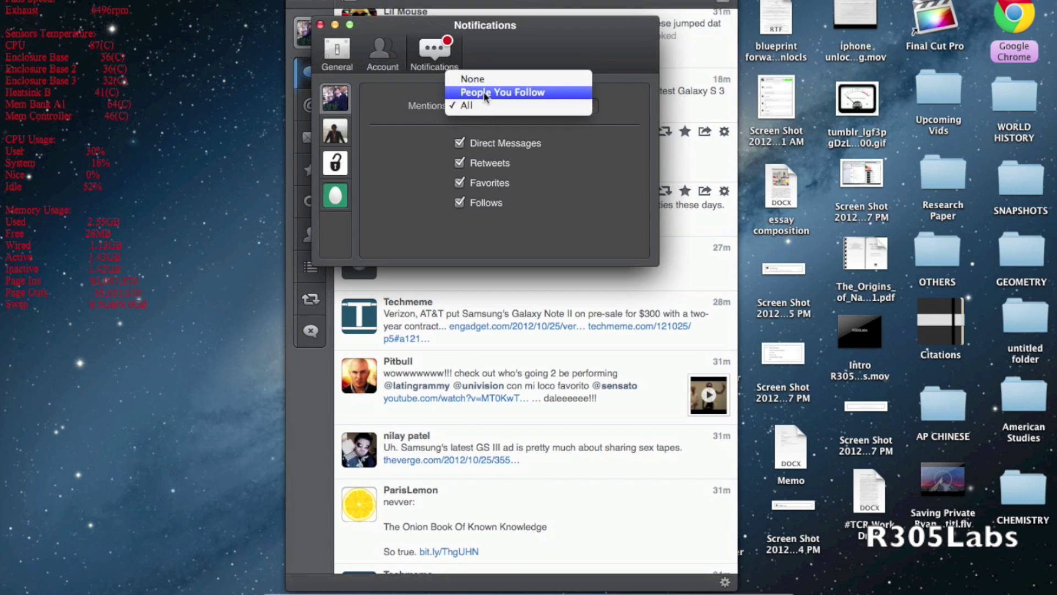
{"action": "left_click", "coordinate": [486, 94]}
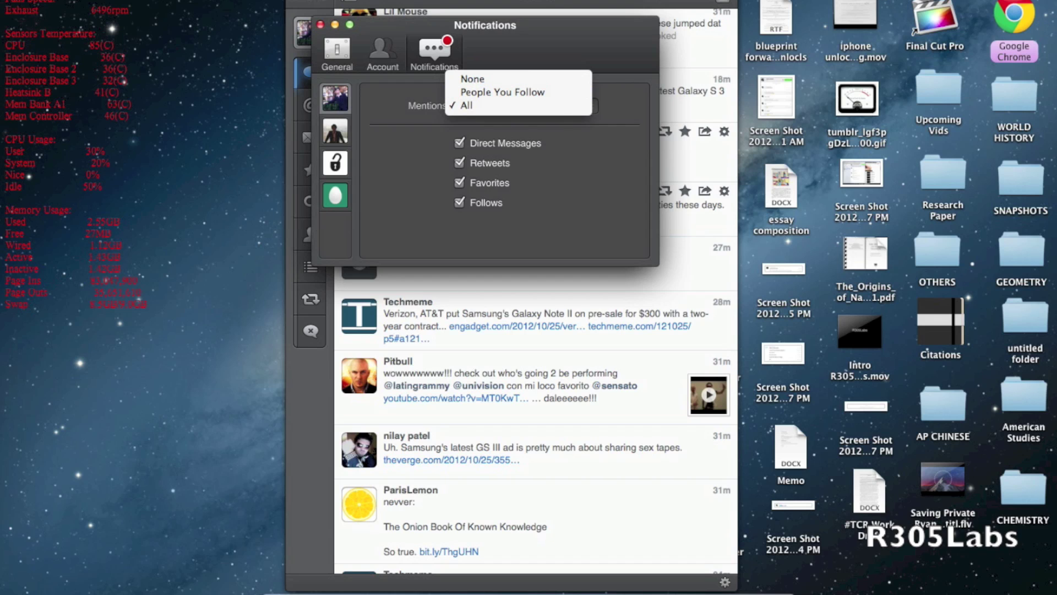
{"action": "left_click", "coordinate": [456, 151]}
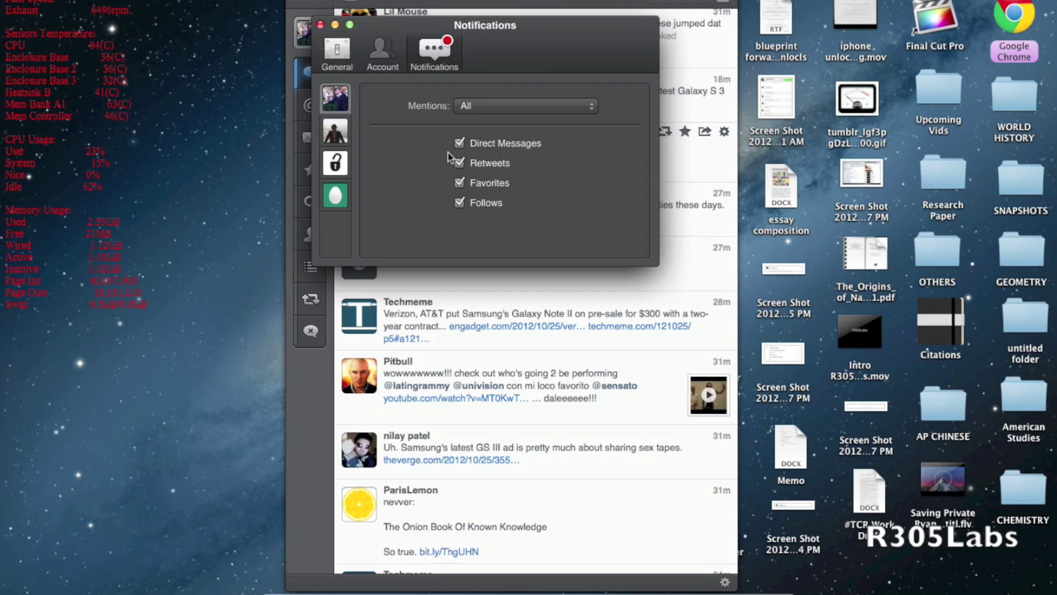
- Review the other accounts' mention alerts, keeping All, then close Preferences from General
{"action": "left_click", "coordinate": [336, 136]}
{"action": "left_click", "coordinate": [337, 161]}
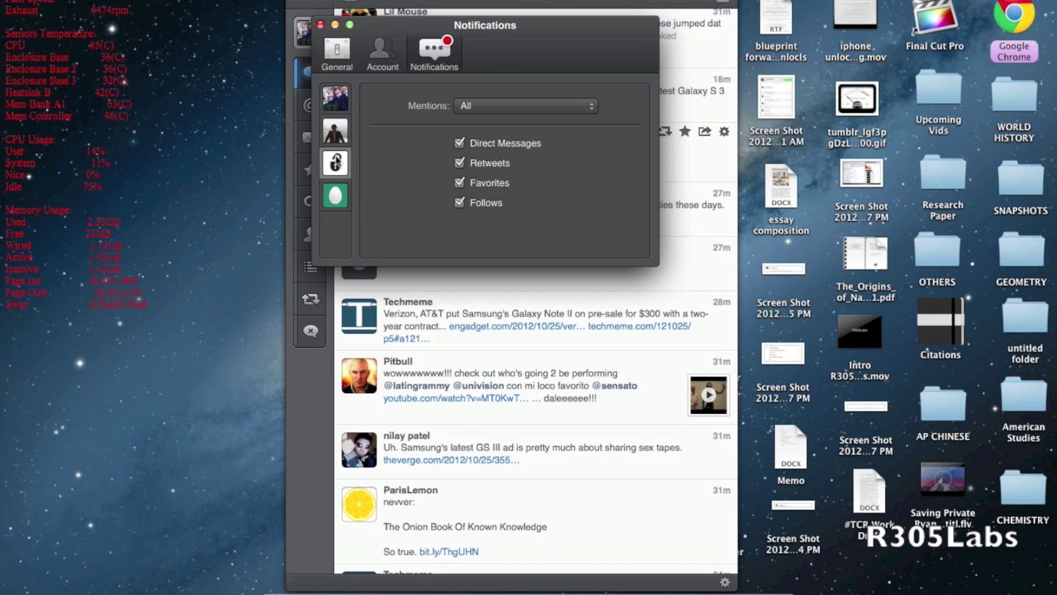
{"action": "left_click", "coordinate": [495, 103]}
{"action": "left_click", "coordinate": [497, 105]}
{"action": "left_click", "coordinate": [336, 98]}
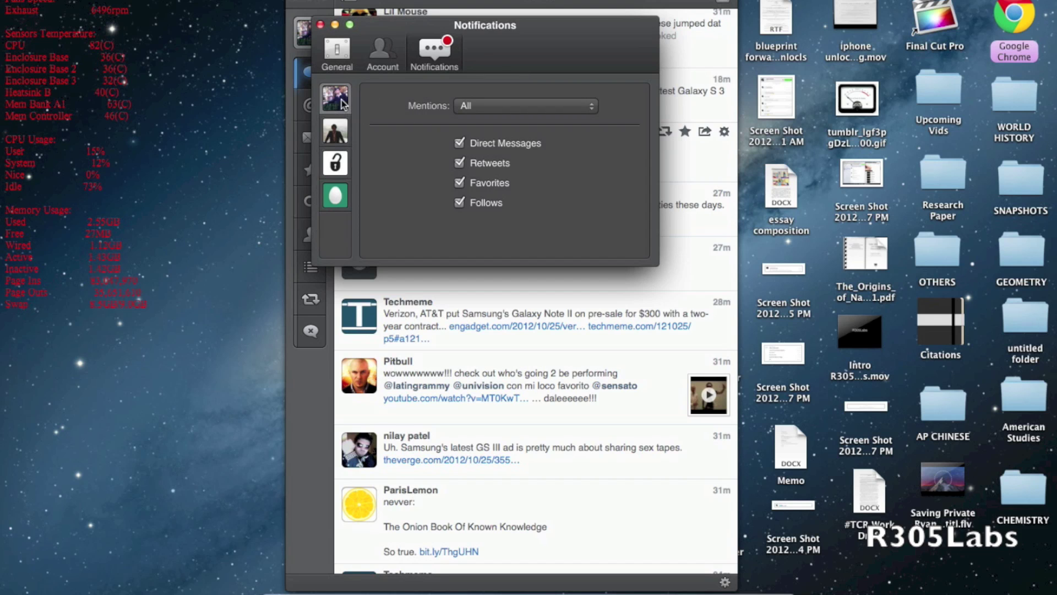
{"action": "left_click", "coordinate": [334, 53]}
{"action": "left_click", "coordinate": [320, 25]}
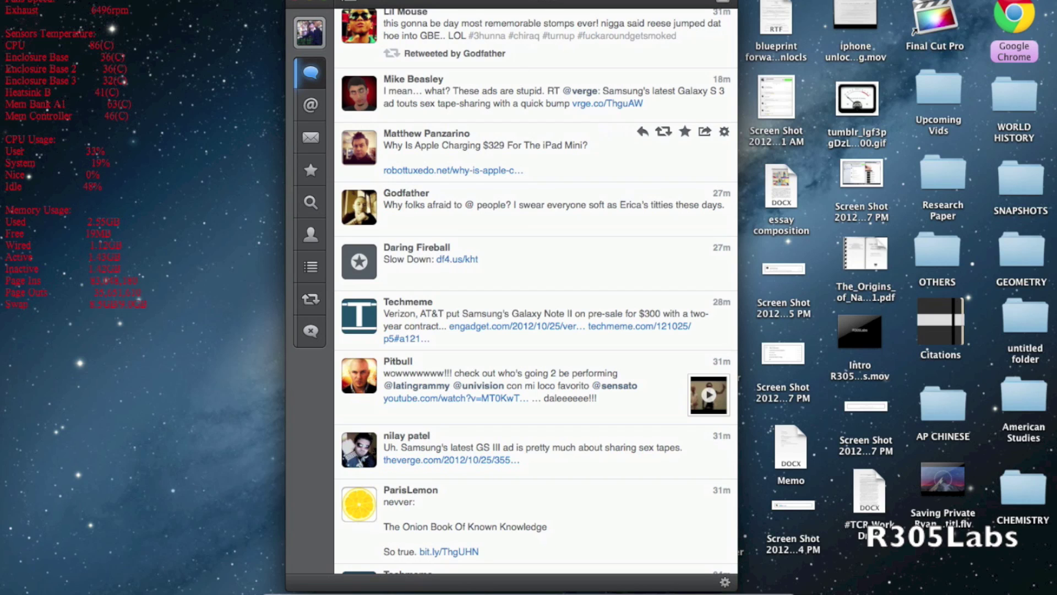
- Look through the Tweet menu with its submenus and the Edit menu
{"action": "left_click", "coordinate": [113, 0]}
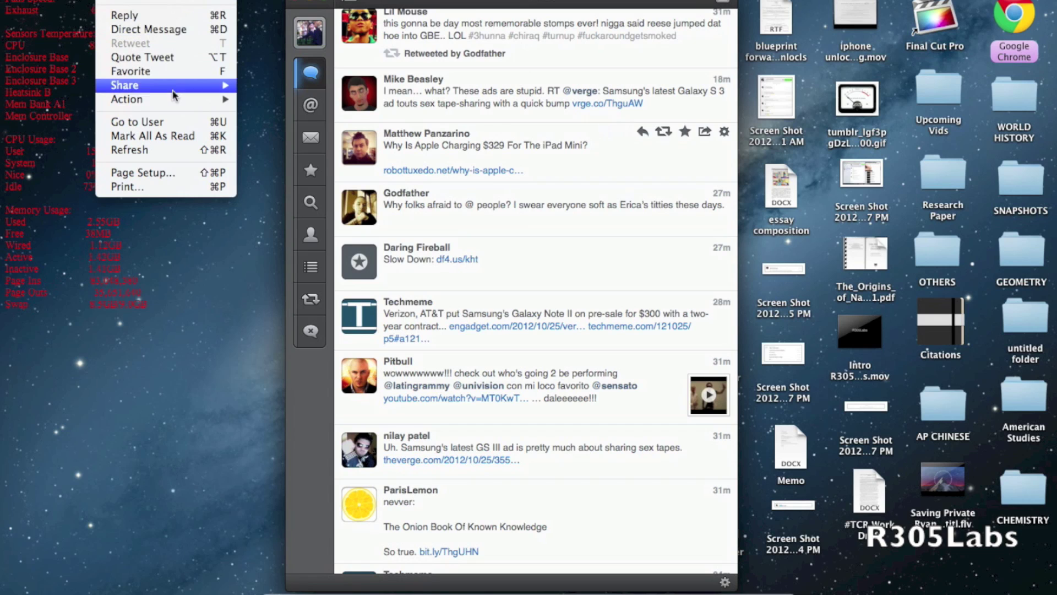
{"action": "mouse_move", "coordinate": [177, 103]}
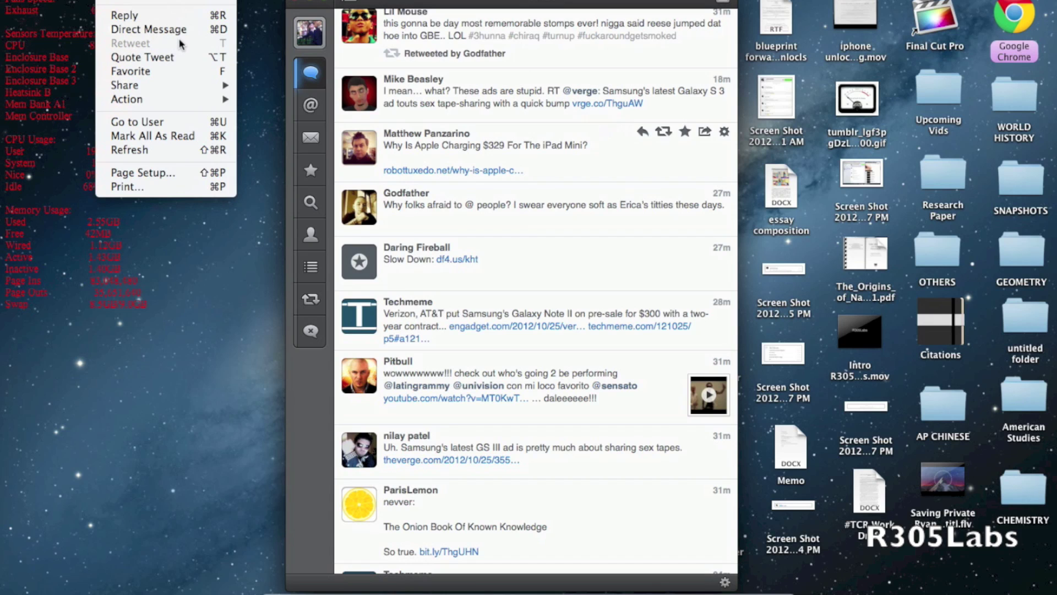
{"action": "mouse_move", "coordinate": [165, 0]}
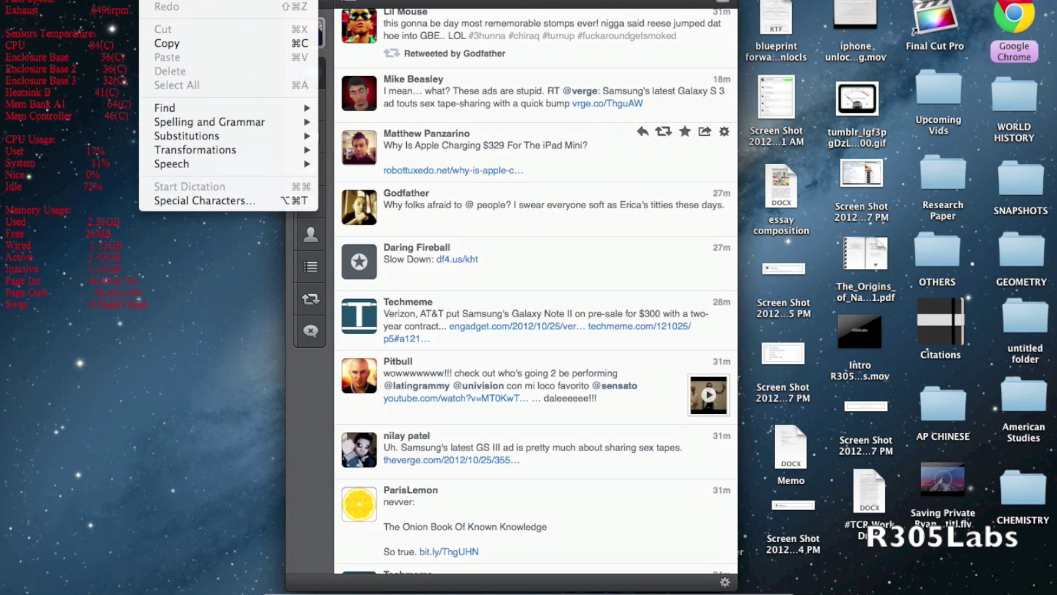
{"action": "key", "text": "Escape"}
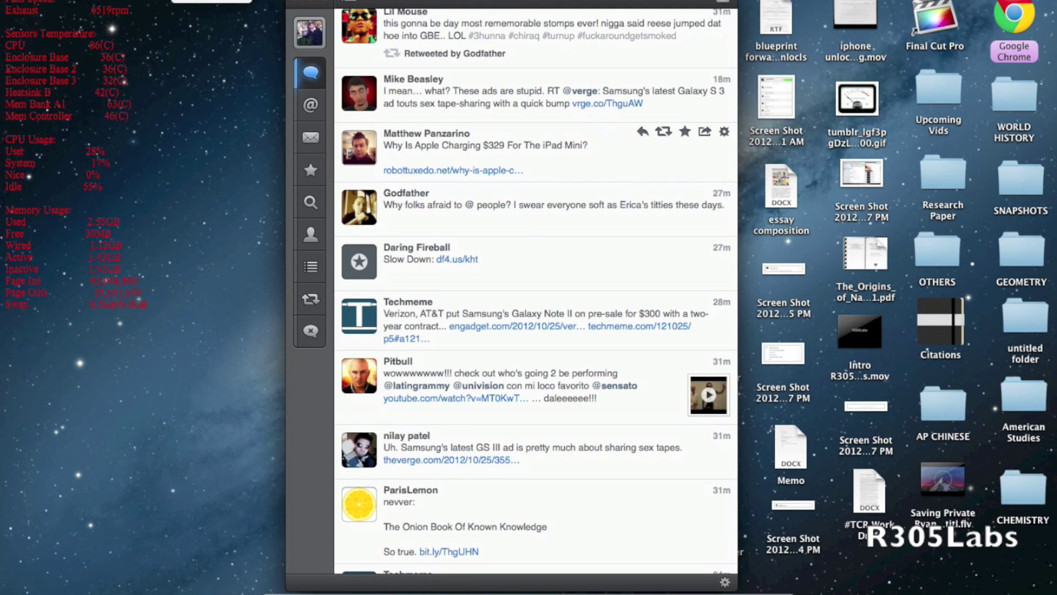
- Browse the View menu's Displayed Tabs and the Window menu, then open Drafts
{"action": "mouse_move", "coordinate": [210, 1]}
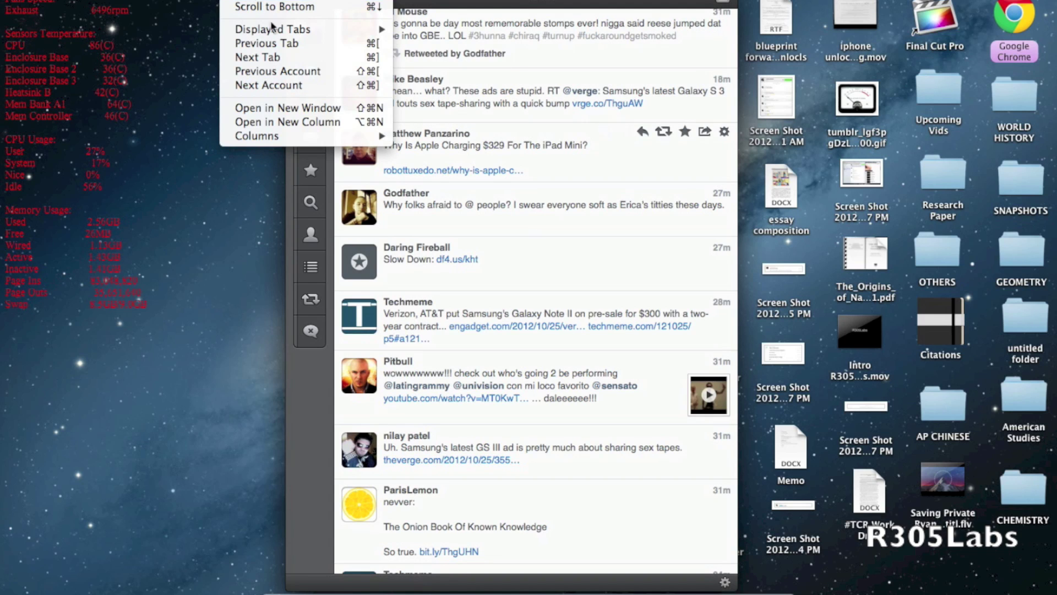
{"action": "mouse_move", "coordinate": [274, 31]}
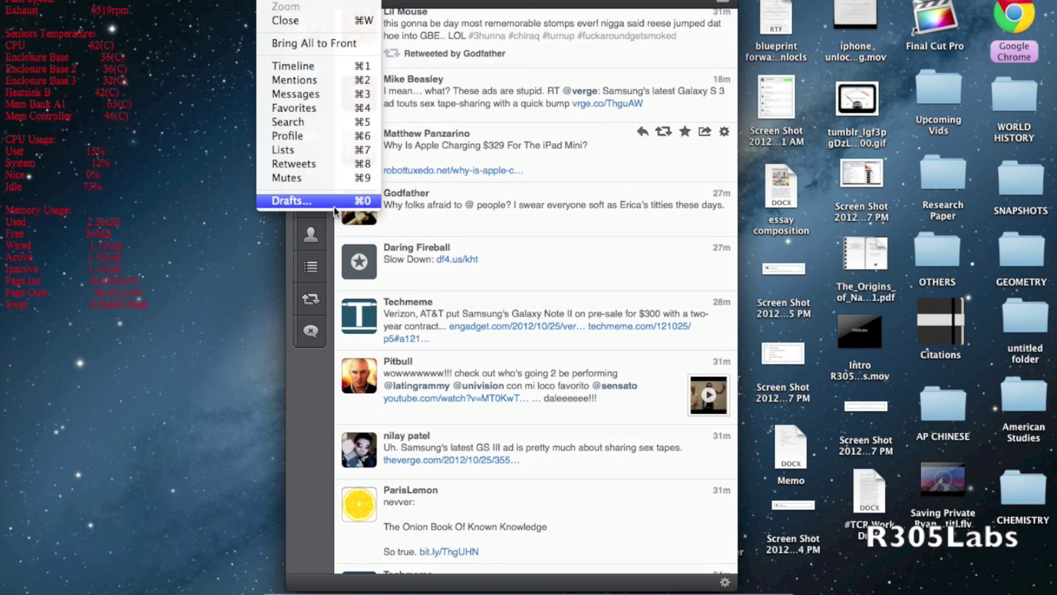
{"action": "left_click", "coordinate": [292, 201]}
- Compose a tweet reading 'Hello fols' and save it as a draft
{"action": "key", "text": "super+shift+slash"}
{"action": "key", "text": "Escape"}
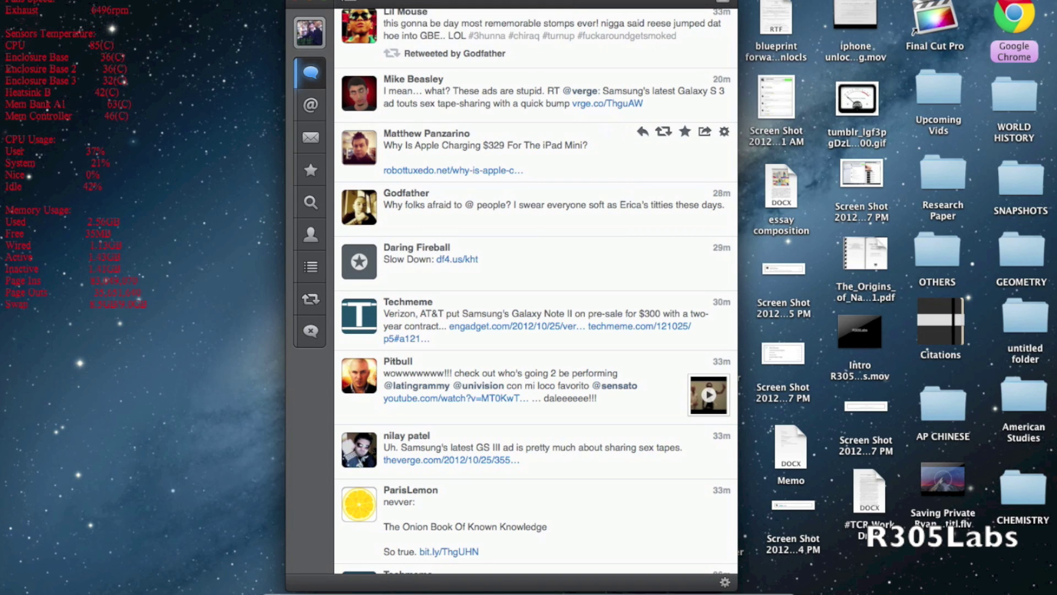
{"action": "left_click", "coordinate": [724, 3]}
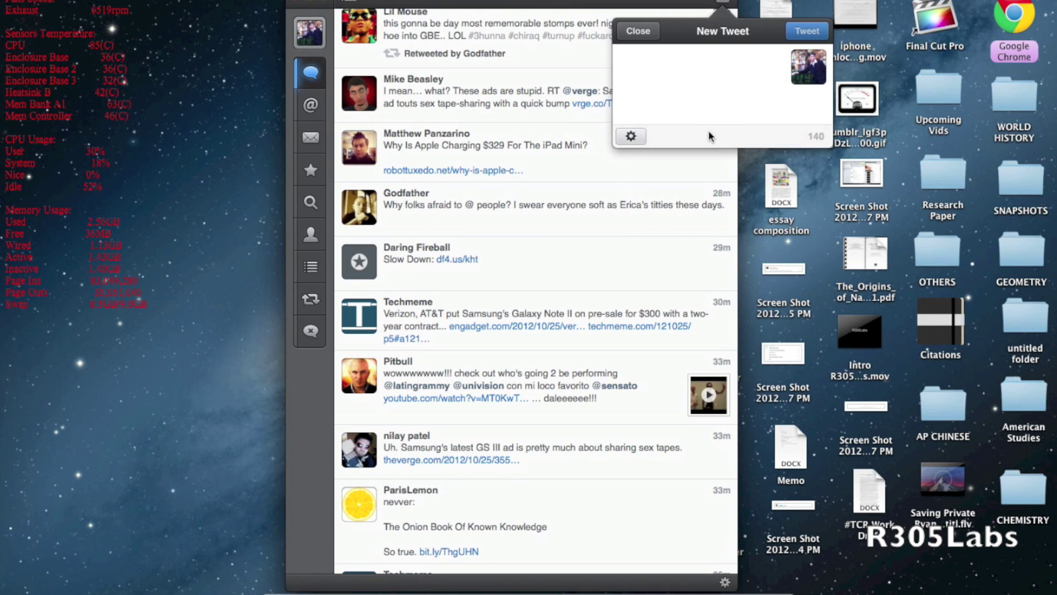
{"action": "type", "text": "Hello fols"}
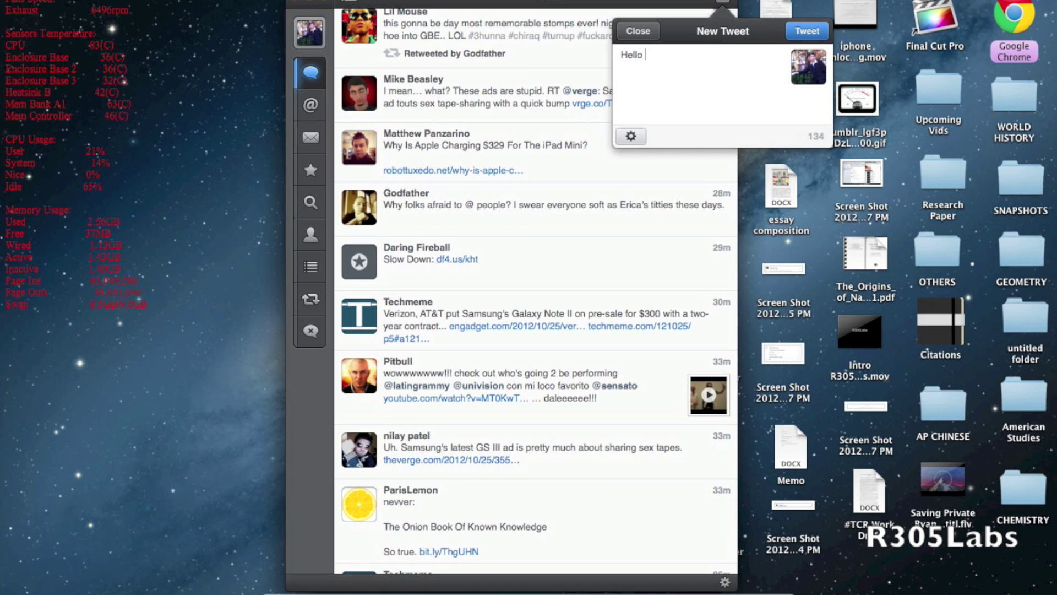
{"action": "left_click", "coordinate": [651, 32]}
{"action": "left_click", "coordinate": [668, 51]}
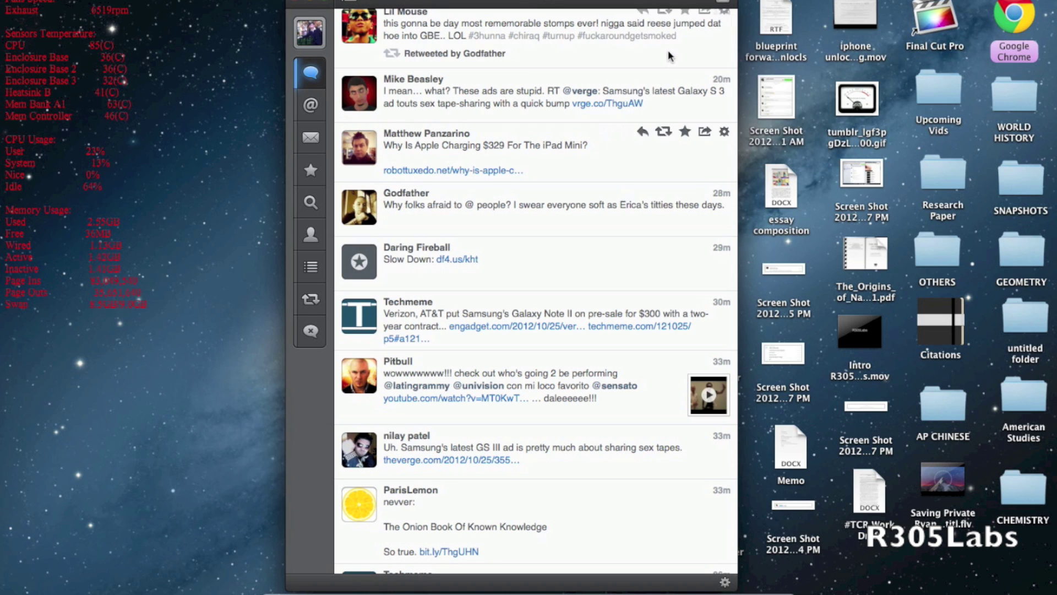
- From a new tweet, open the drafts list and reopen the 'Hello fols' draft without changes
{"action": "left_click", "coordinate": [722, 4]}
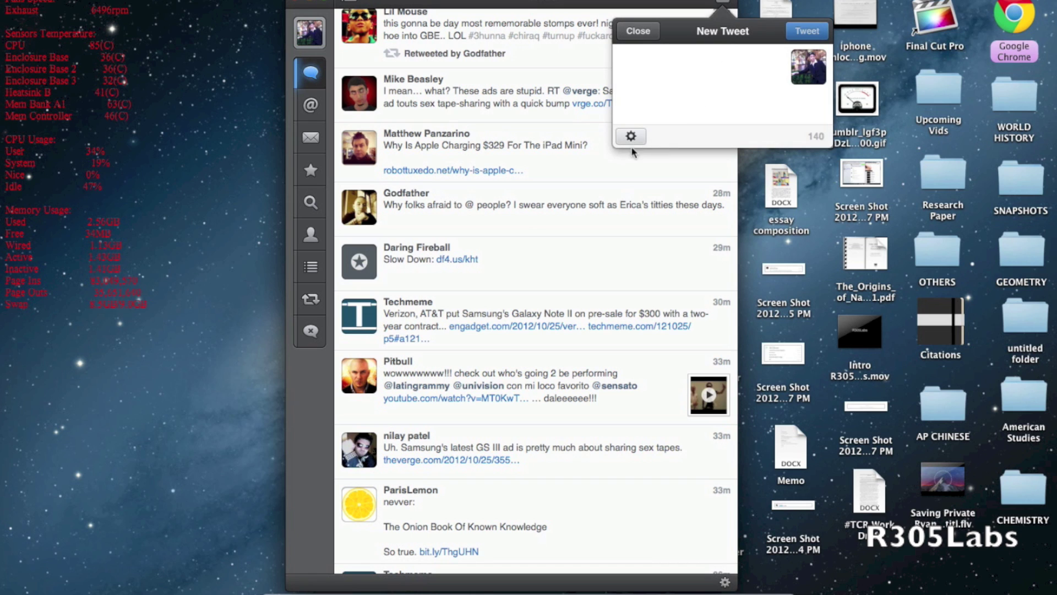
{"action": "left_click", "coordinate": [631, 136]}
{"action": "left_click", "coordinate": [665, 172]}
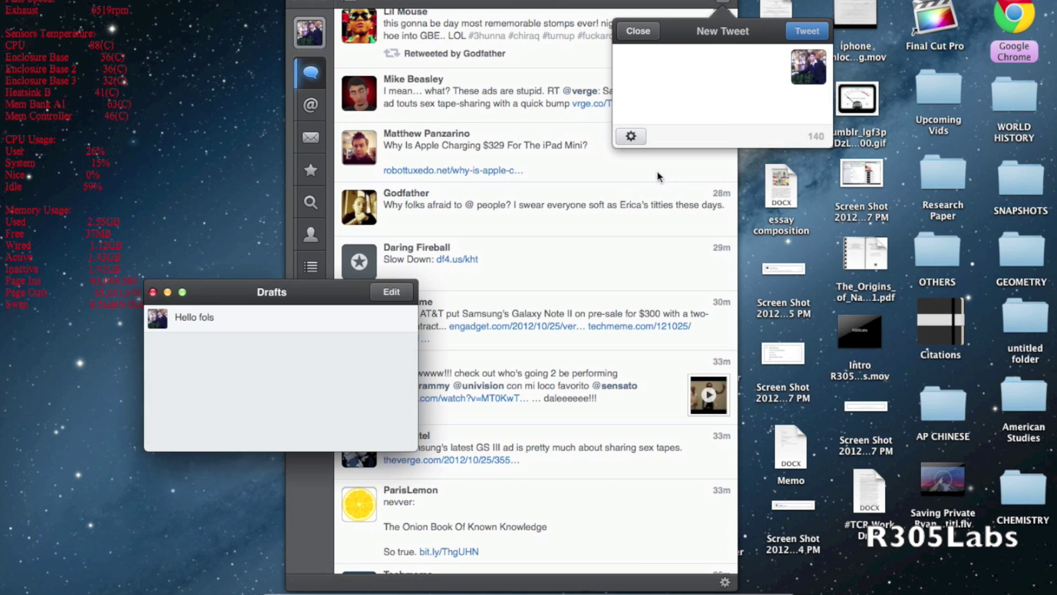
{"action": "left_click", "coordinate": [227, 317]}
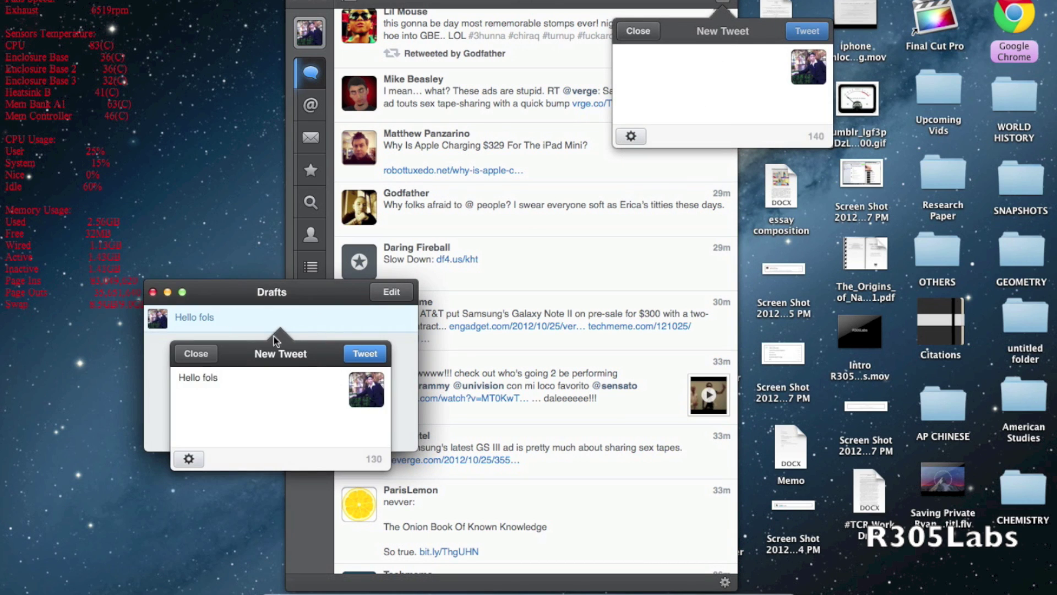
{"action": "left_click", "coordinate": [212, 354]}
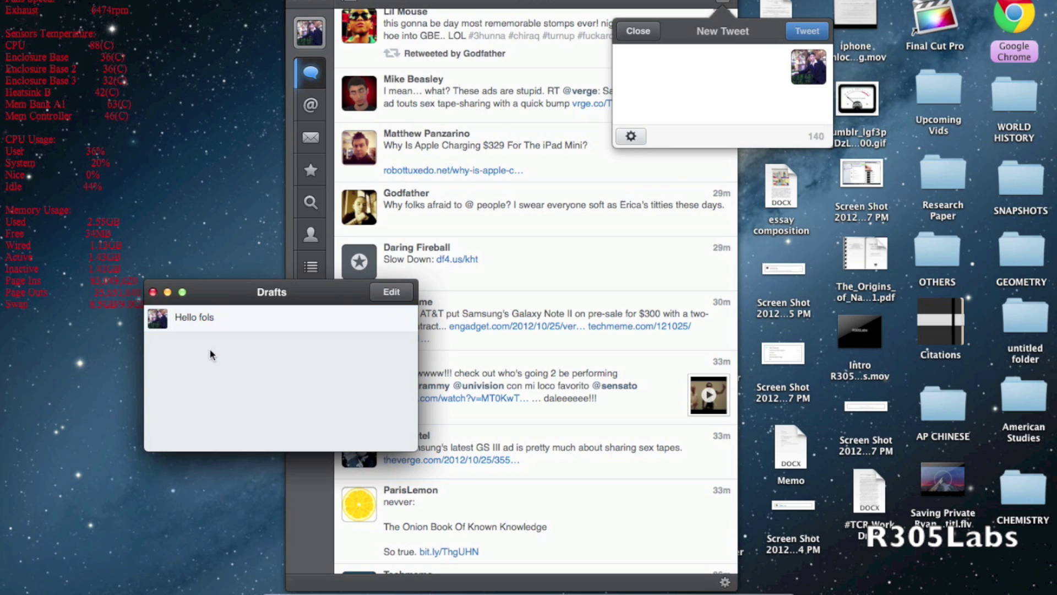
- Write a second tweet 'hewiufnkjefhuowei' and save it as a draft
{"action": "left_click", "coordinate": [676, 110]}
{"action": "type", "text": "hewiufnkjefhuowei"}
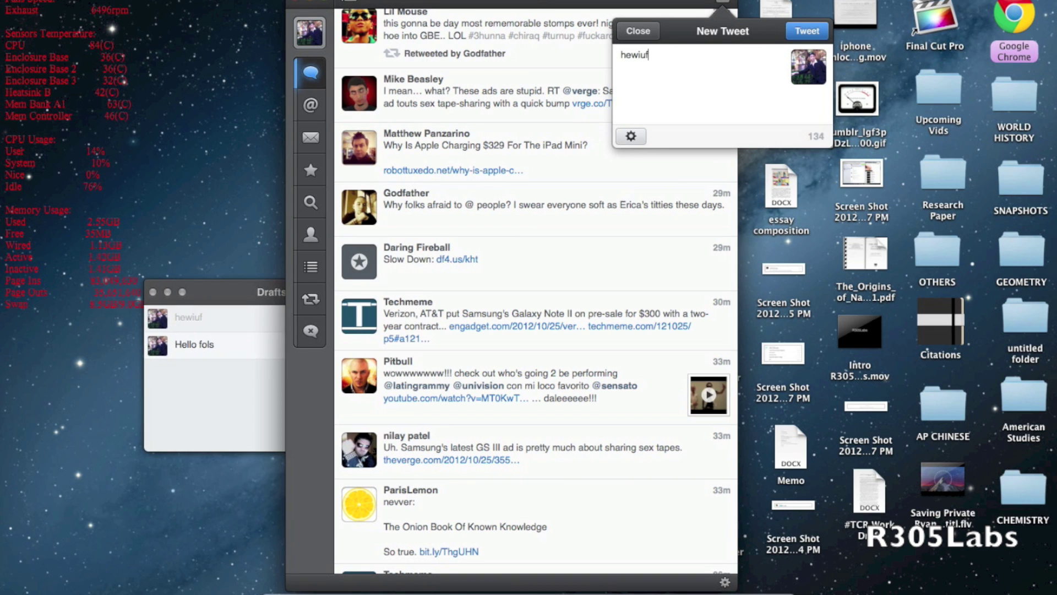
{"action": "left_click", "coordinate": [649, 42]}
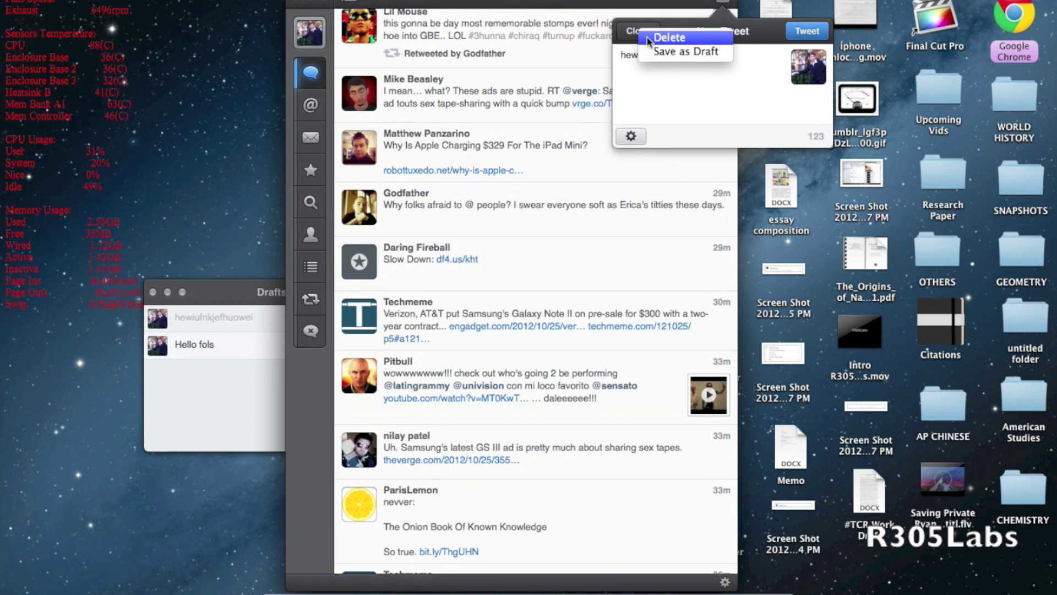
{"action": "left_click", "coordinate": [667, 53]}
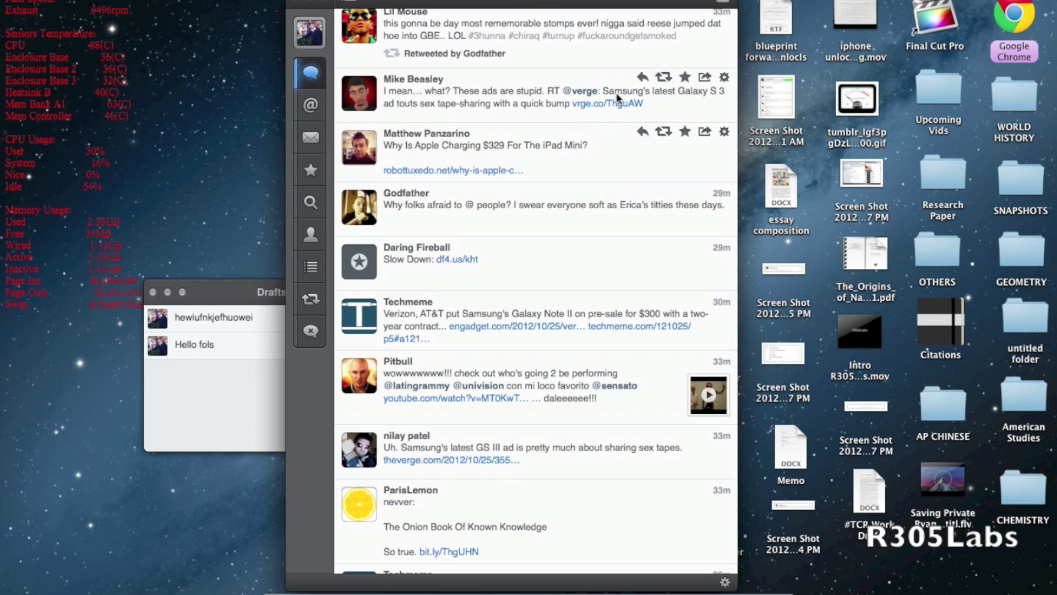
- Reopen the newest draft from the drafts list, look at its compose options, and close it
{"action": "left_click", "coordinate": [210, 402]}
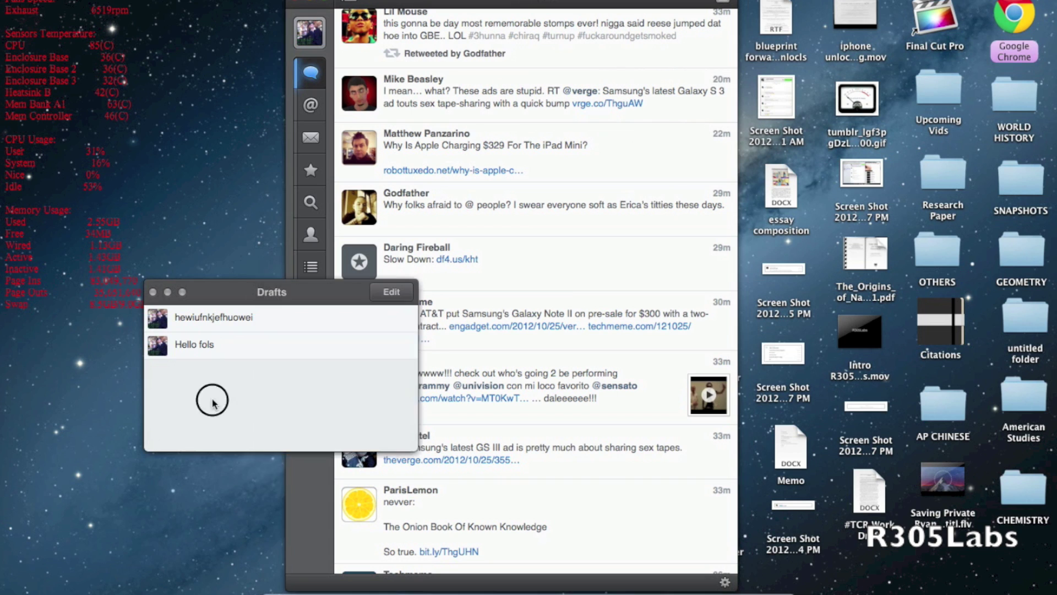
{"action": "left_click", "coordinate": [301, 320]}
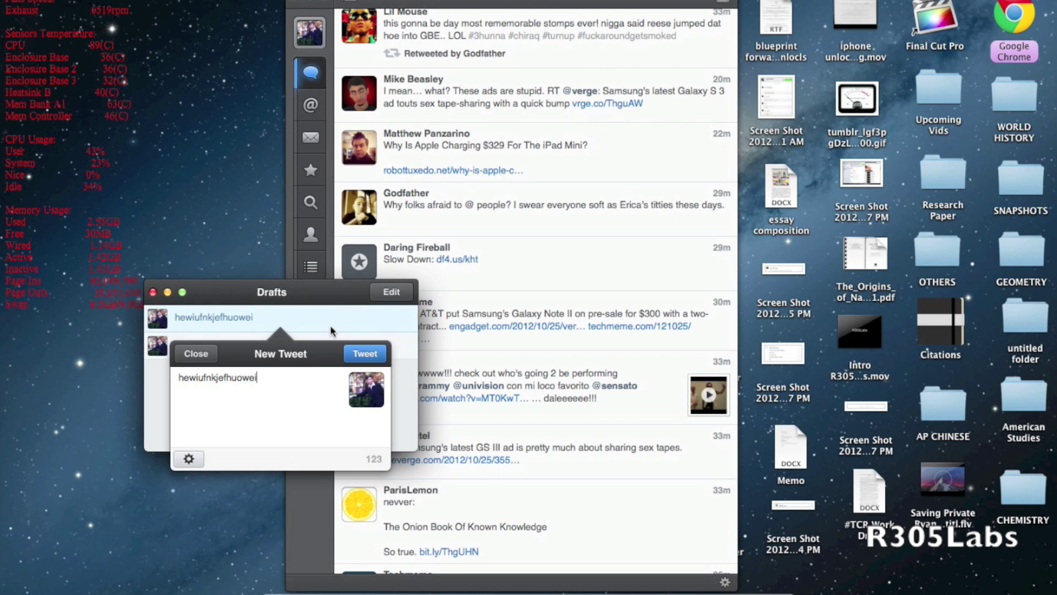
{"action": "left_click", "coordinate": [209, 349]}
{"action": "left_click", "coordinate": [242, 318]}
{"action": "left_click", "coordinate": [200, 458]}
{"action": "left_click", "coordinate": [259, 407]}
{"action": "left_click", "coordinate": [196, 353]}
- Delete both drafts in edit mode and close the empty Drafts window
{"action": "left_click", "coordinate": [392, 292]}
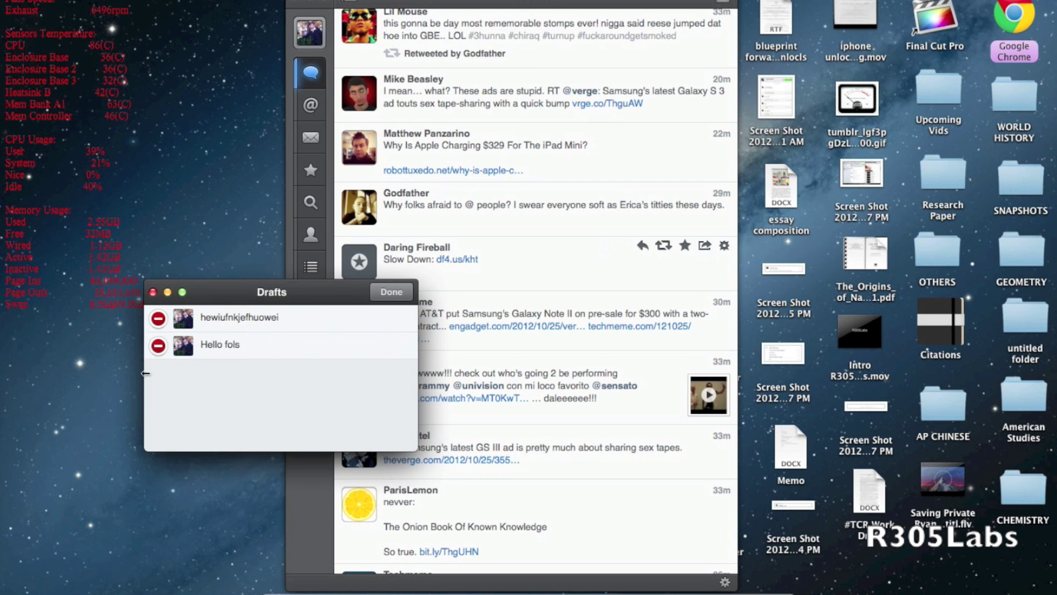
{"action": "left_click", "coordinate": [159, 319]}
{"action": "left_click", "coordinate": [158, 319]}
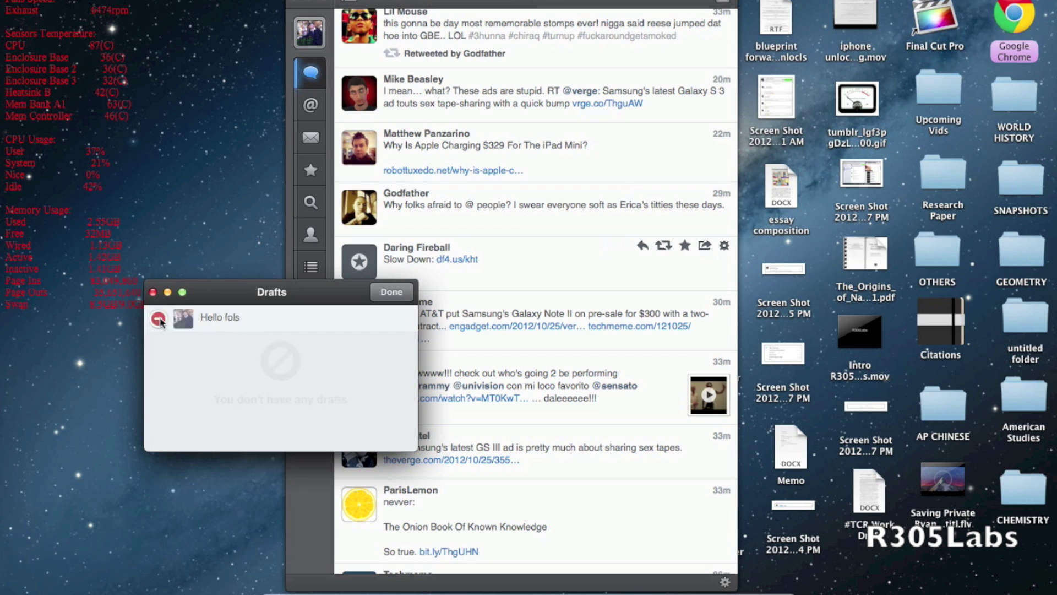
{"action": "left_click", "coordinate": [395, 292]}
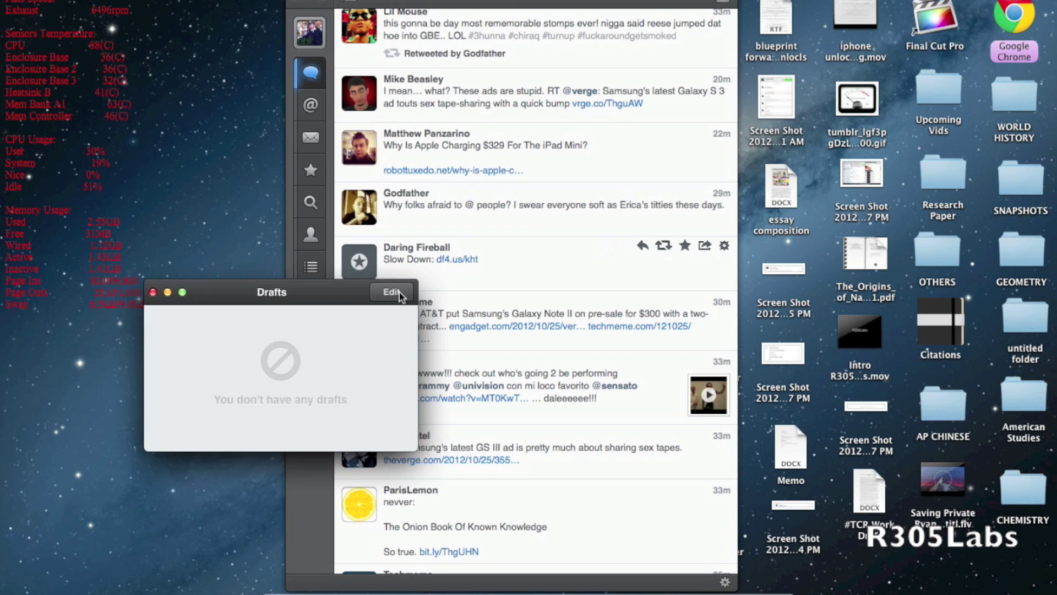
{"action": "left_click", "coordinate": [153, 292]}
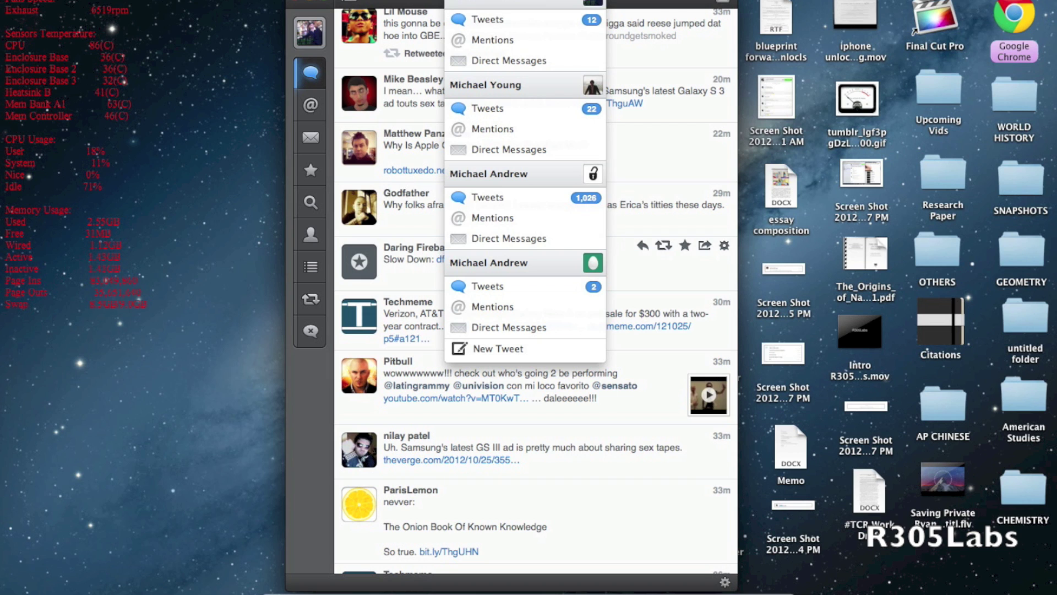
- Dismiss the per-account summary of unread tweets, mentions and messages
{"action": "key", "text": "Escape"}
{"action": "key", "text": "Escape"}
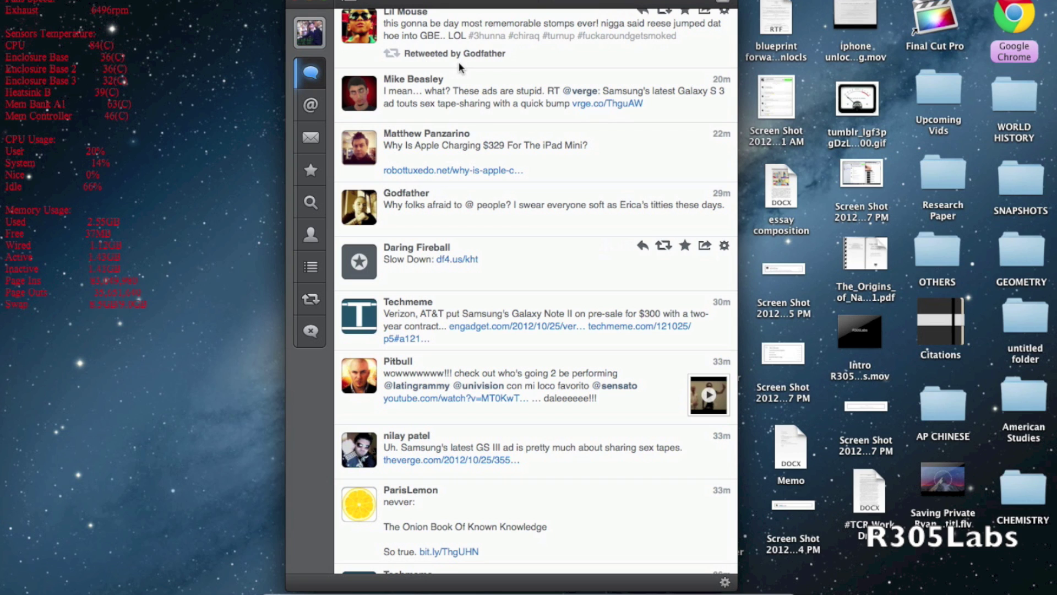